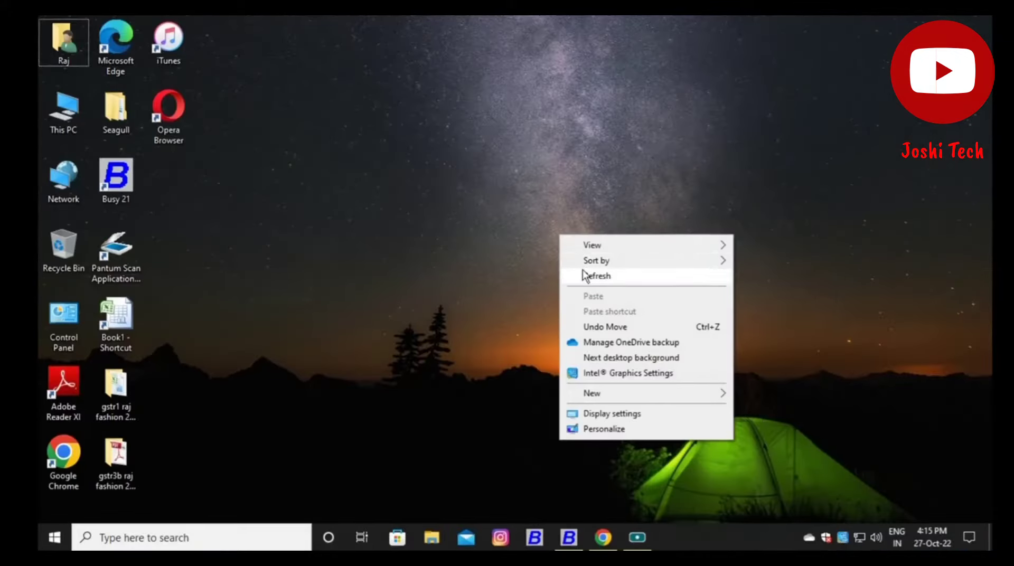
Launch Google Chrome and search Google for 'panzoid marvel rotating intro'
click(583, 274)
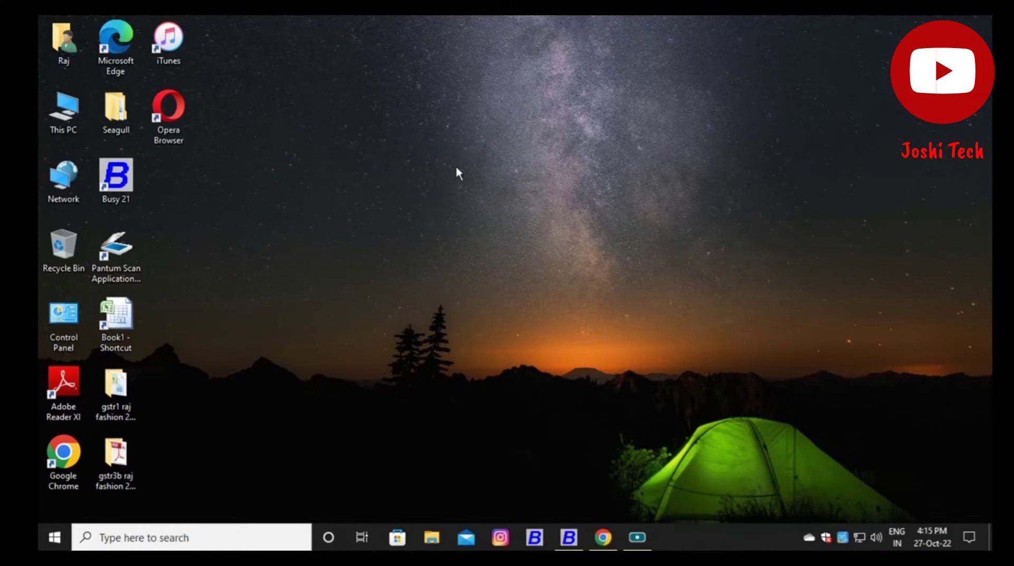
double_click(50, 466)
click(427, 285)
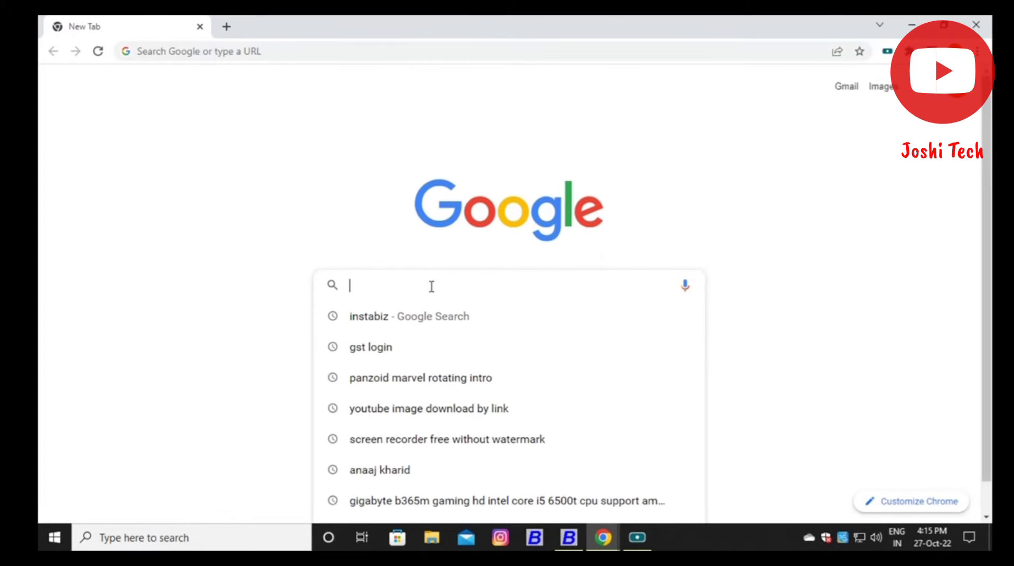
text(panz)
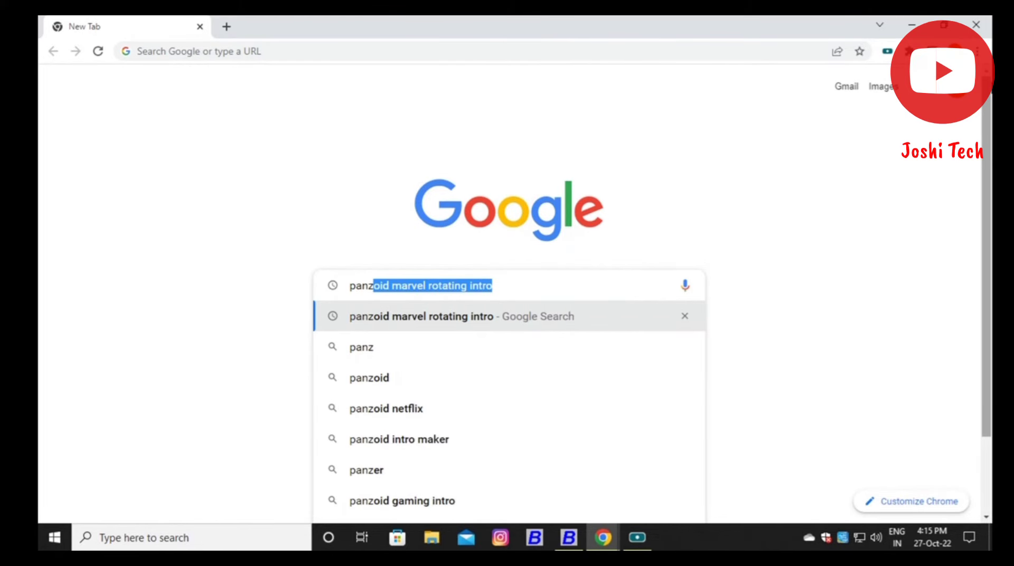
text(oid ma)
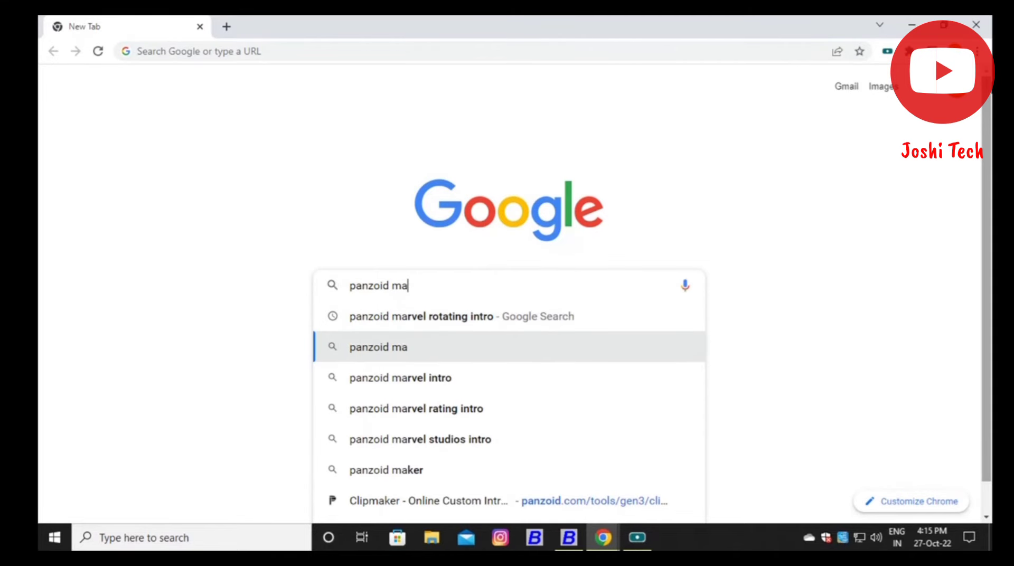
key(Return)
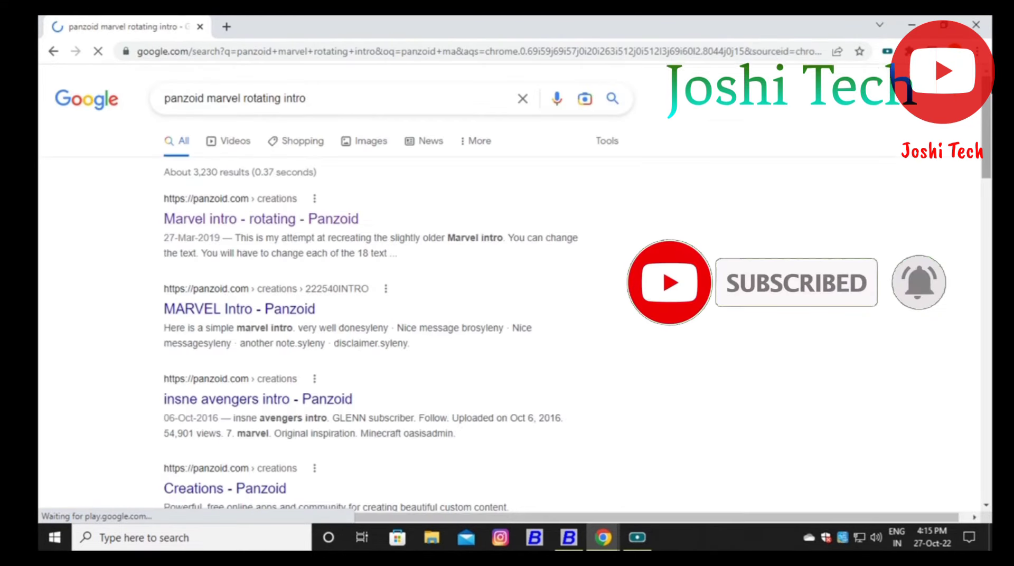
Open the 'Marvel intro - rotating' creation page and launch it in Clipmaker 2
click(276, 224)
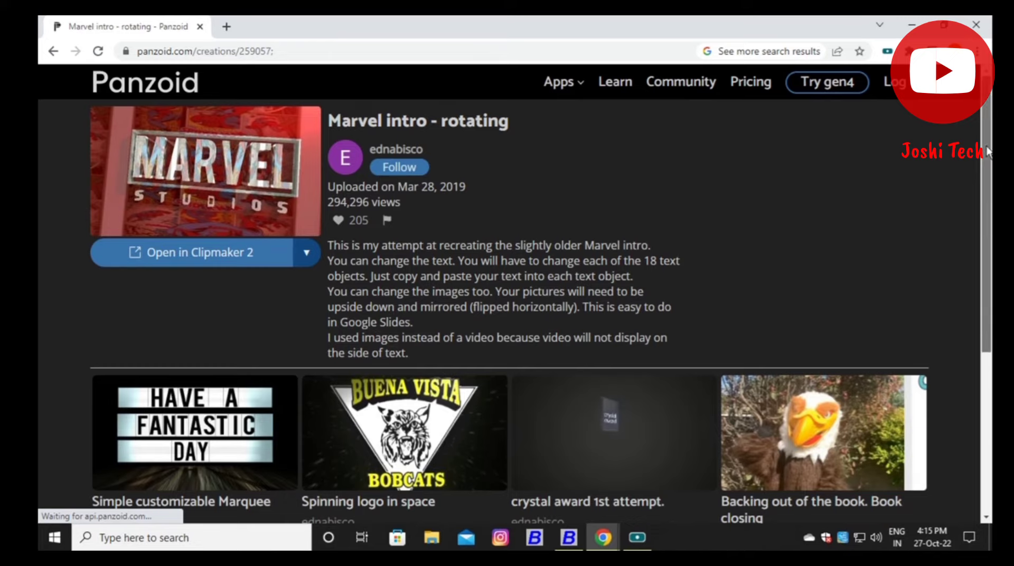
scroll(507, 296, down, 5)
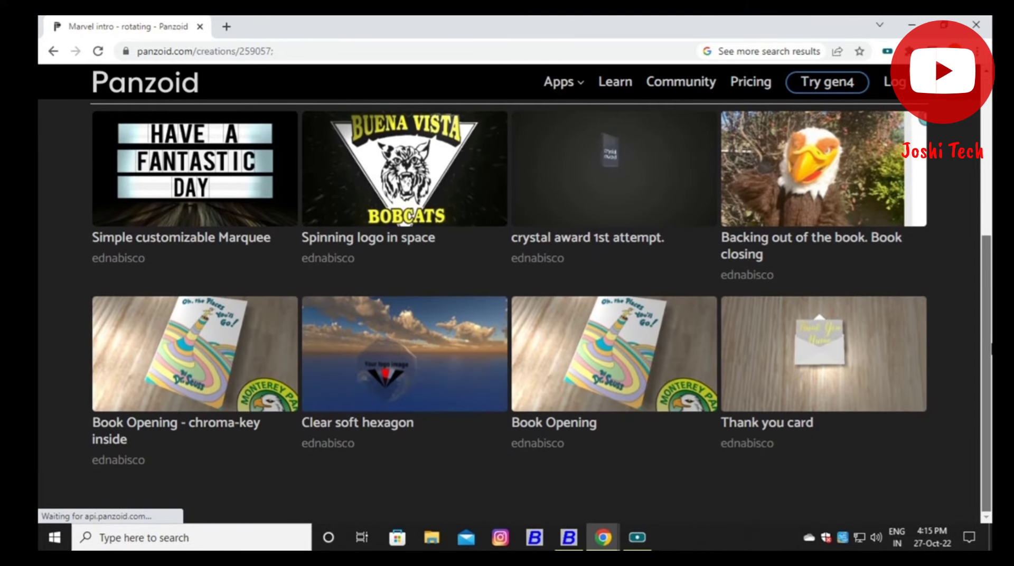
drag(987, 343, 491, 35)
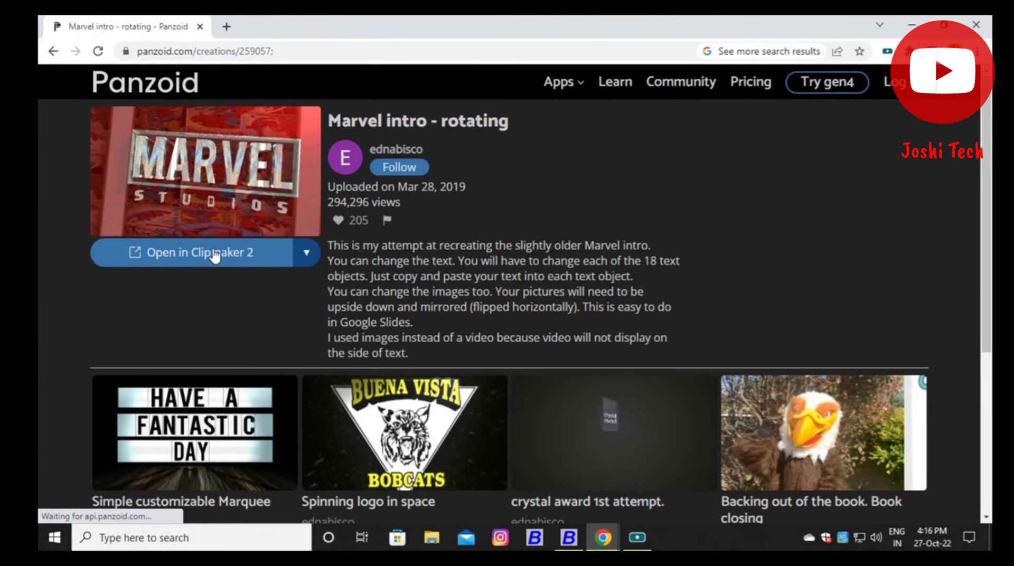
click(299, 254)
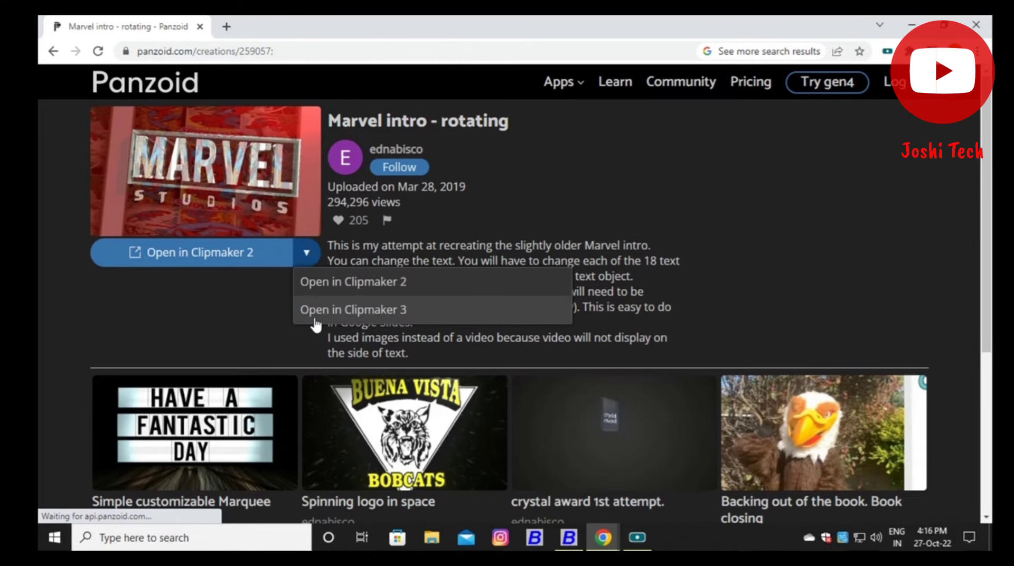
click(154, 256)
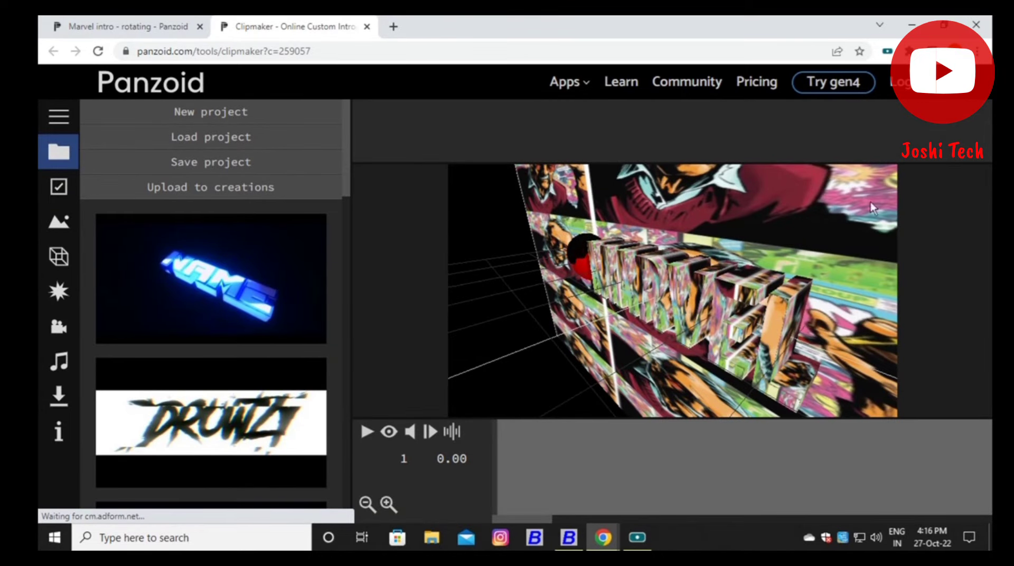
Play the Marvel intro in output view, then pause it at 0.30
click(367, 433)
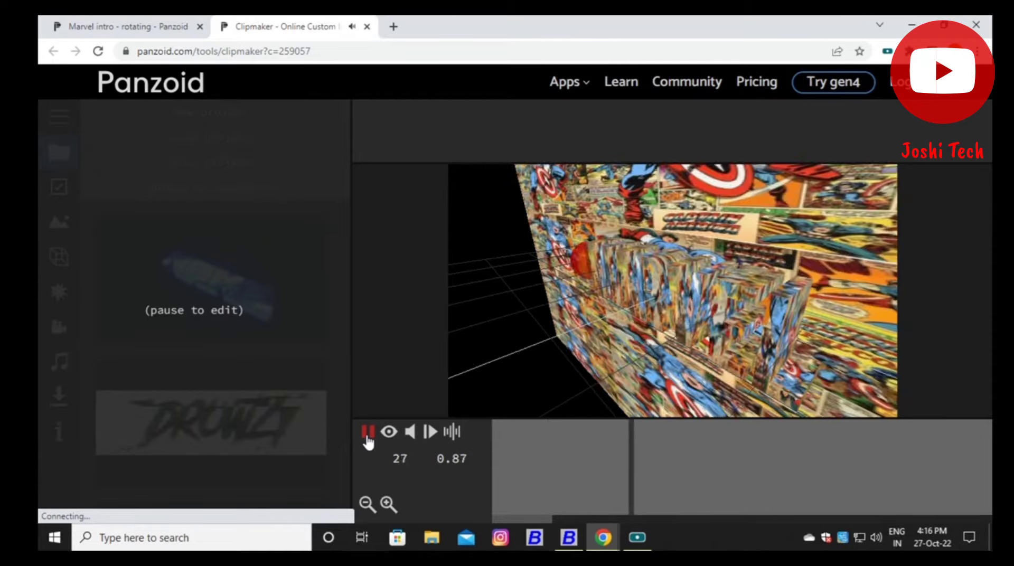
click(390, 436)
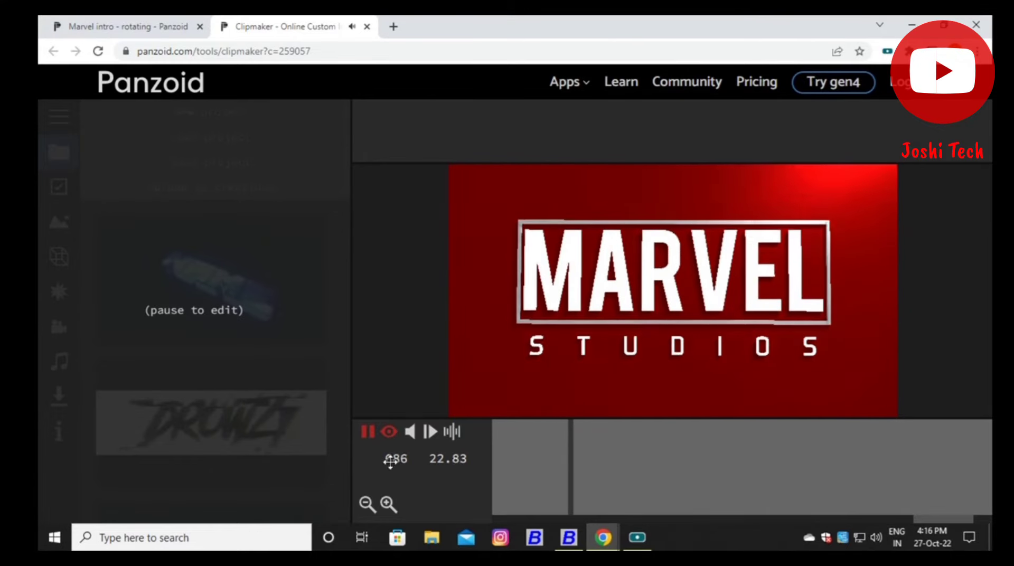
click(369, 432)
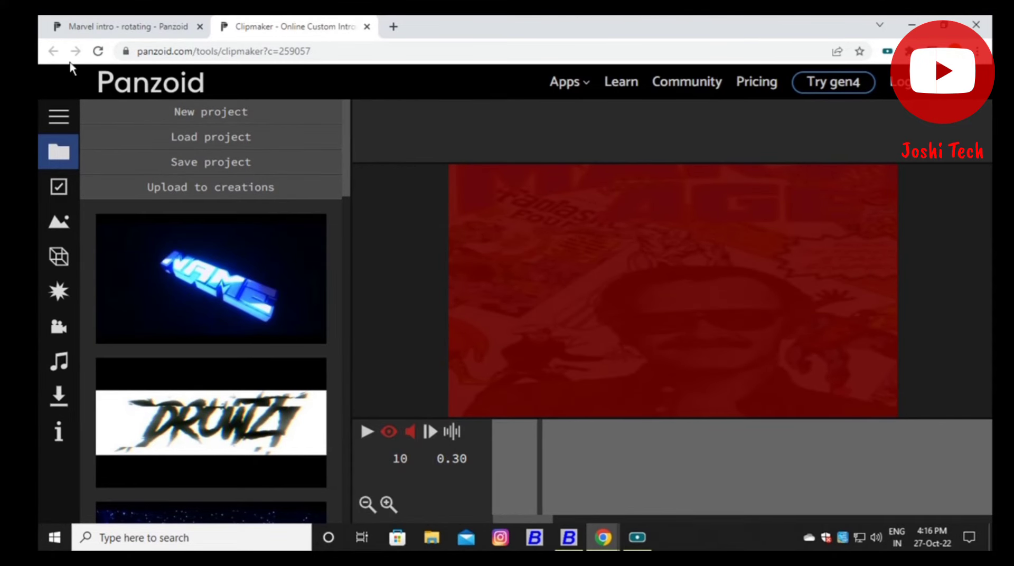
In the enlarged Objects list, change Group: text 1's Text: MARVEL to JOSHI
click(60, 257)
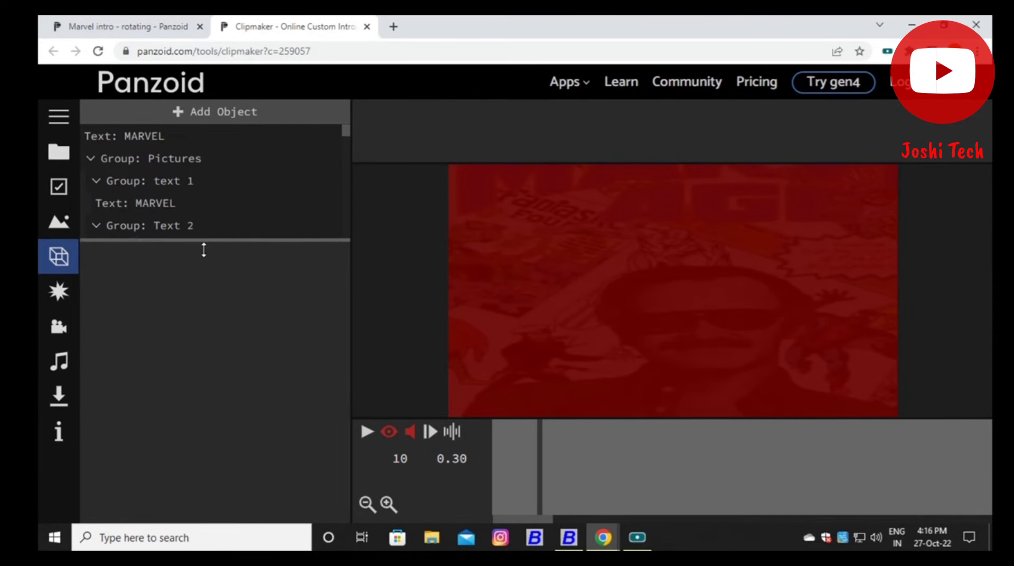
drag(203, 233, 205, 321)
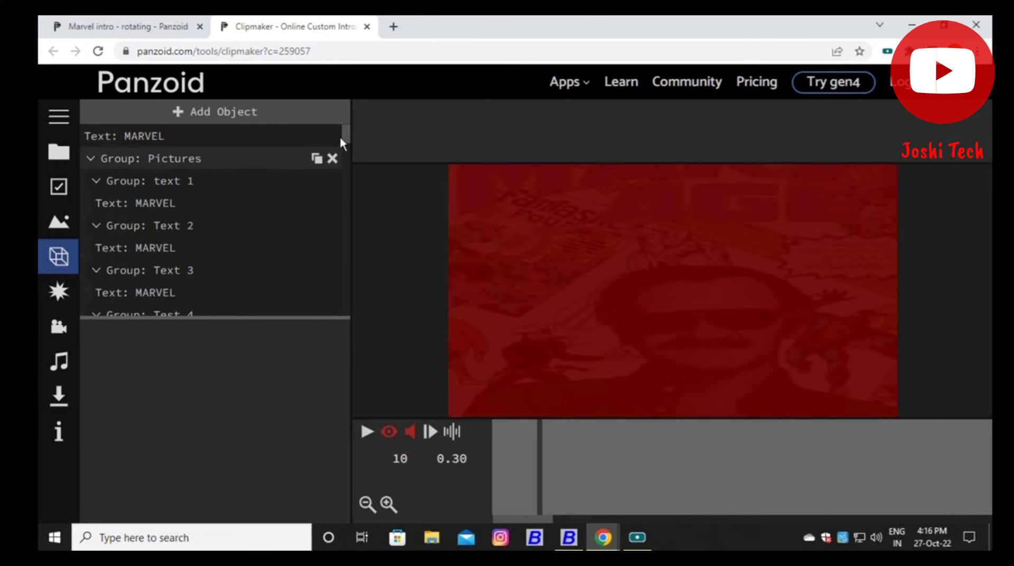
click(167, 184)
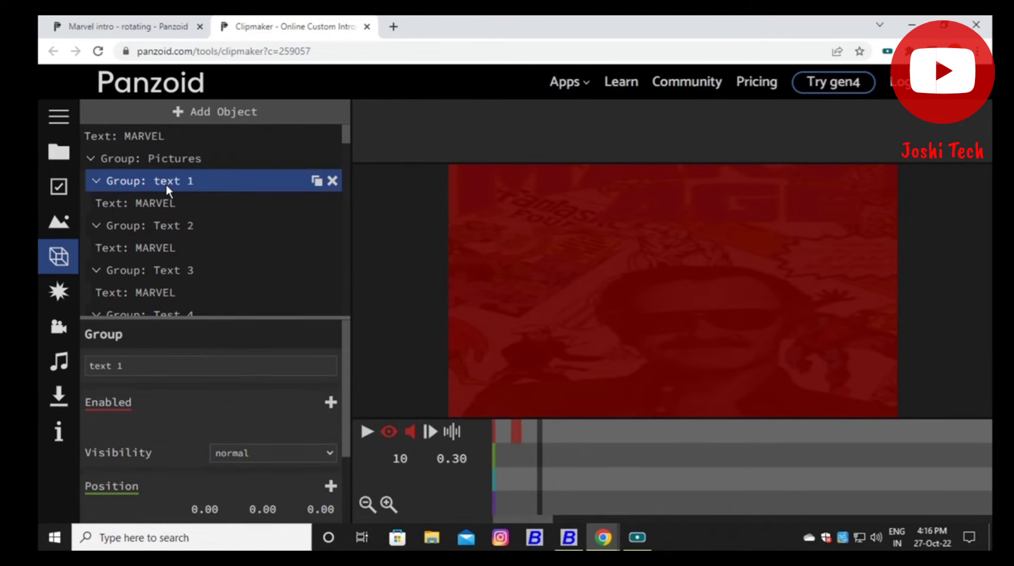
click(98, 181)
click(98, 181)
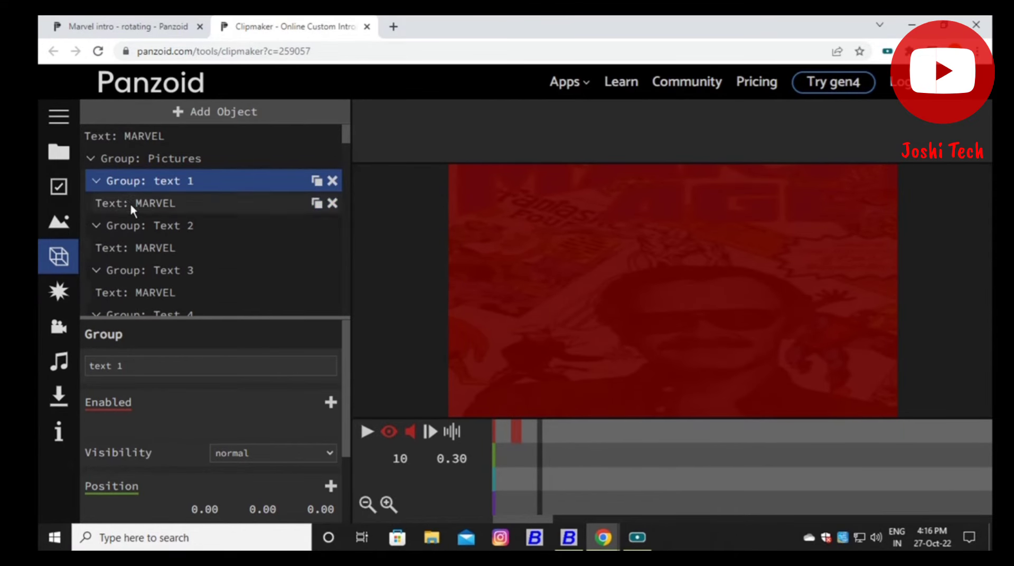
click(132, 203)
text(JOSHI)
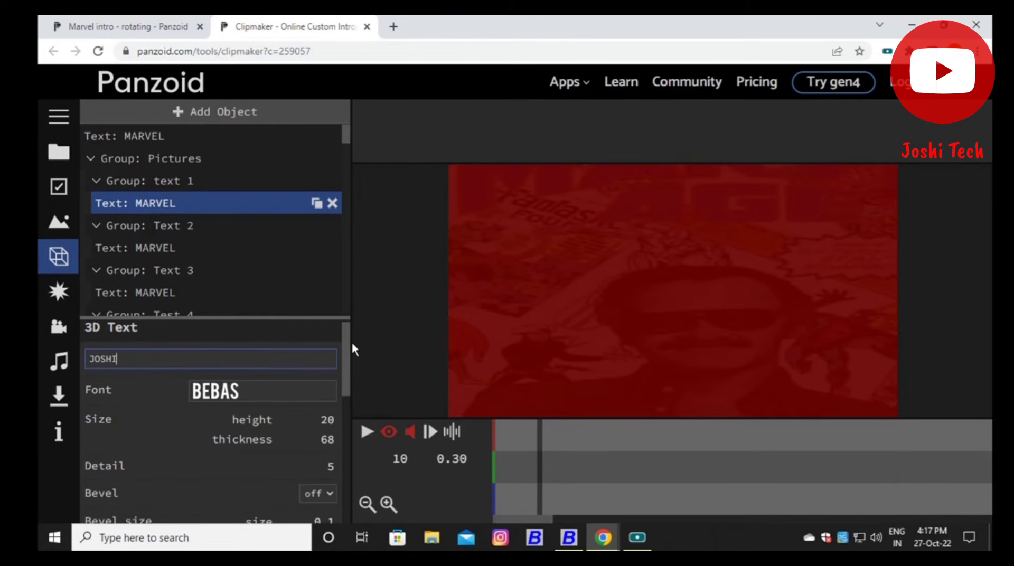
drag(348, 339, 352, 343)
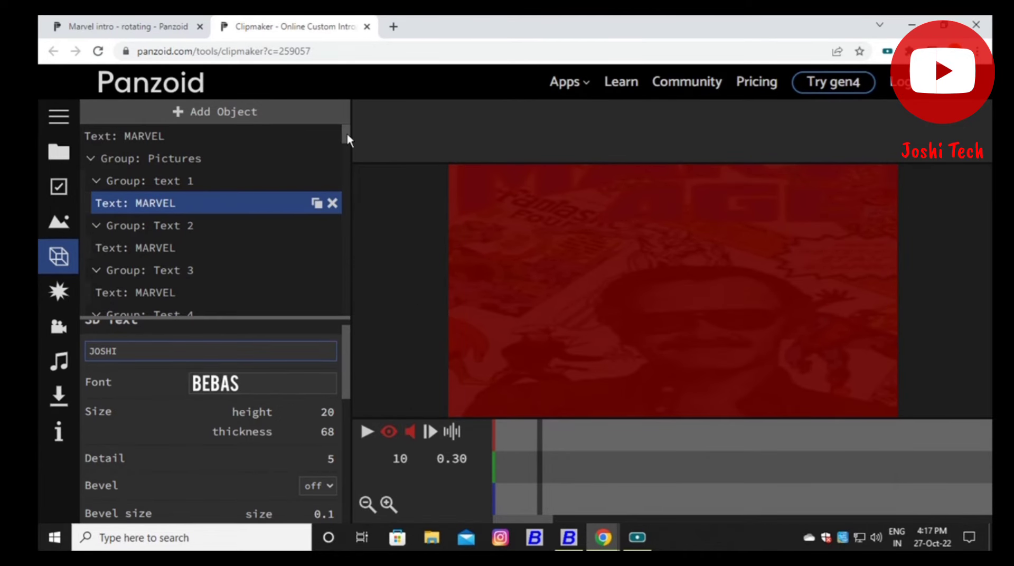
click(367, 432)
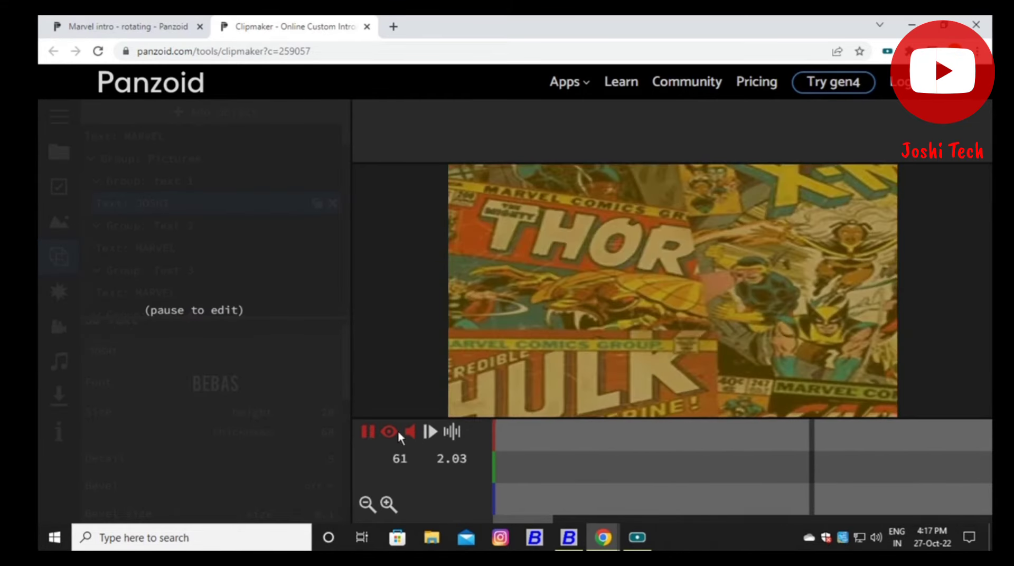
mouse_move(695, 452)
mouse_down()
mouse_move(492, 467)
mouse_move(702, 465)
mouse_move(549, 459)
mouse_up()
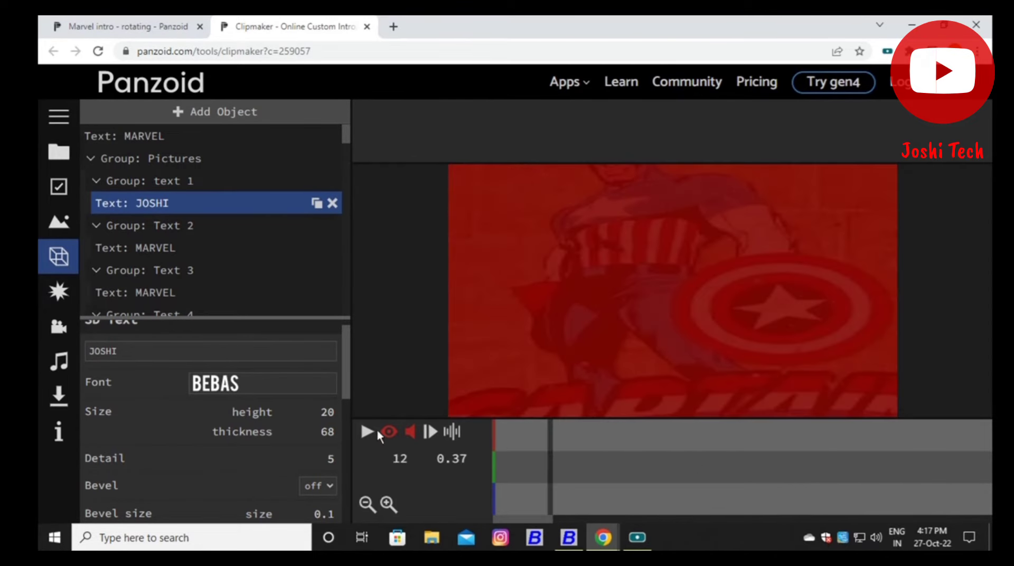
click(367, 433)
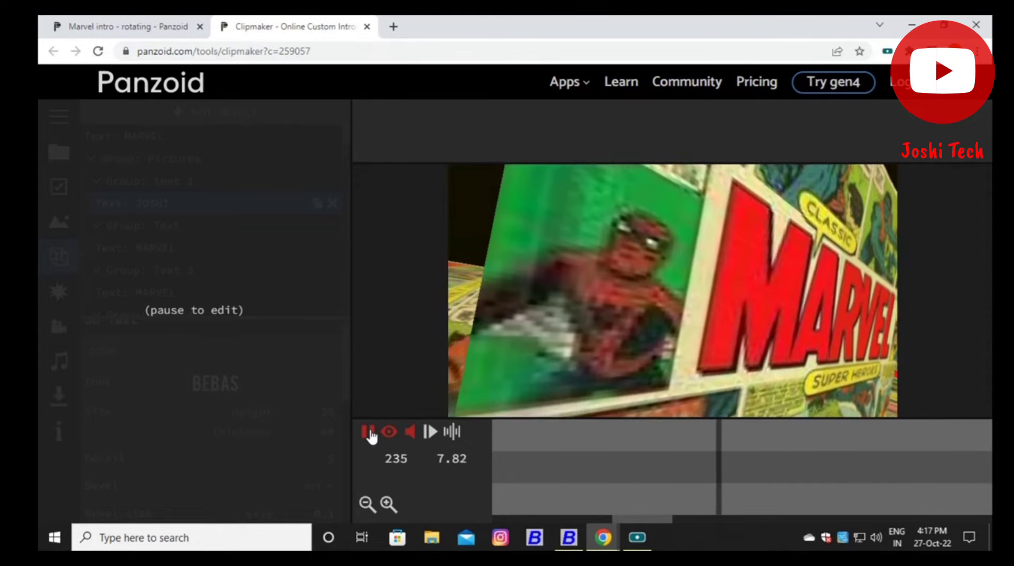
click(368, 432)
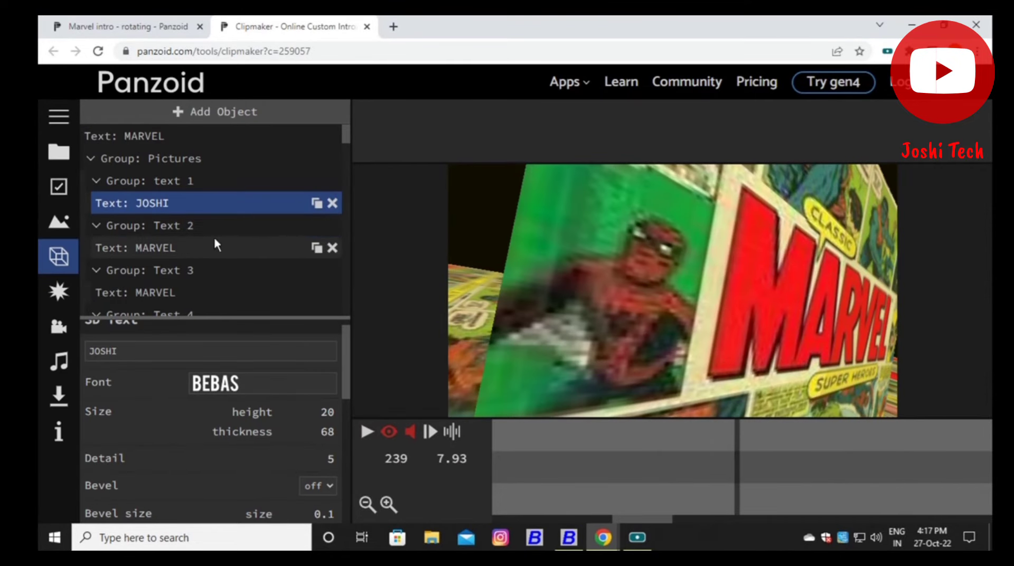
scroll(344, 136, down, 1)
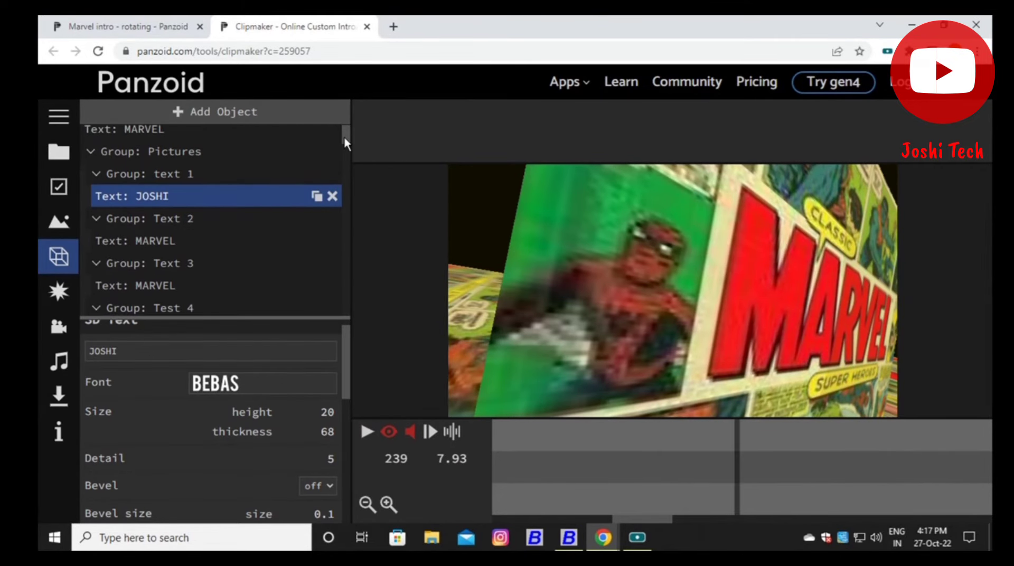
Replace MARVEL with JOSHI in the Text 2 and Text 3 text objects
click(170, 215)
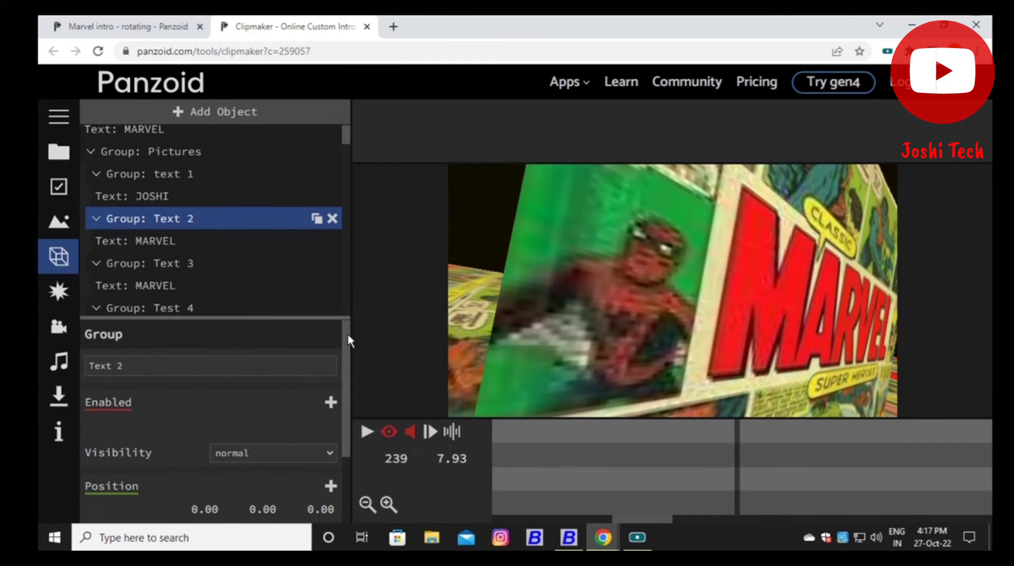
click(172, 242)
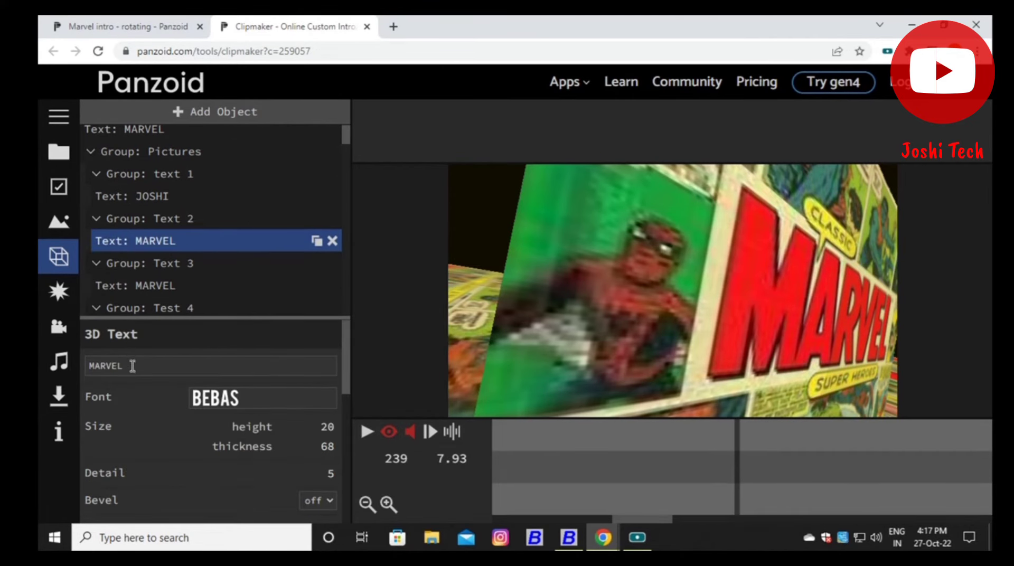
key(ctrl+a)
text(JO)
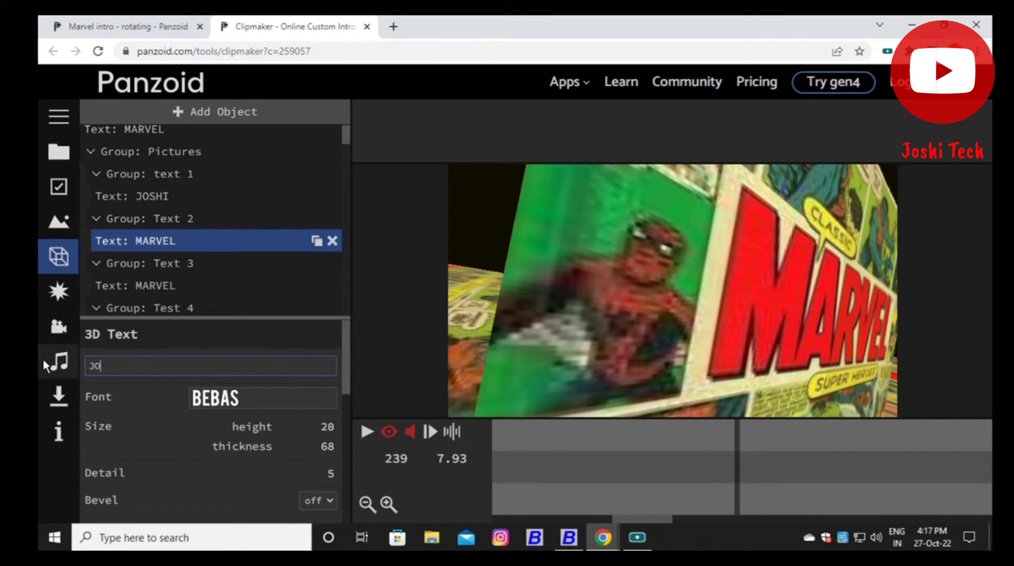
text(SHI)
click(149, 283)
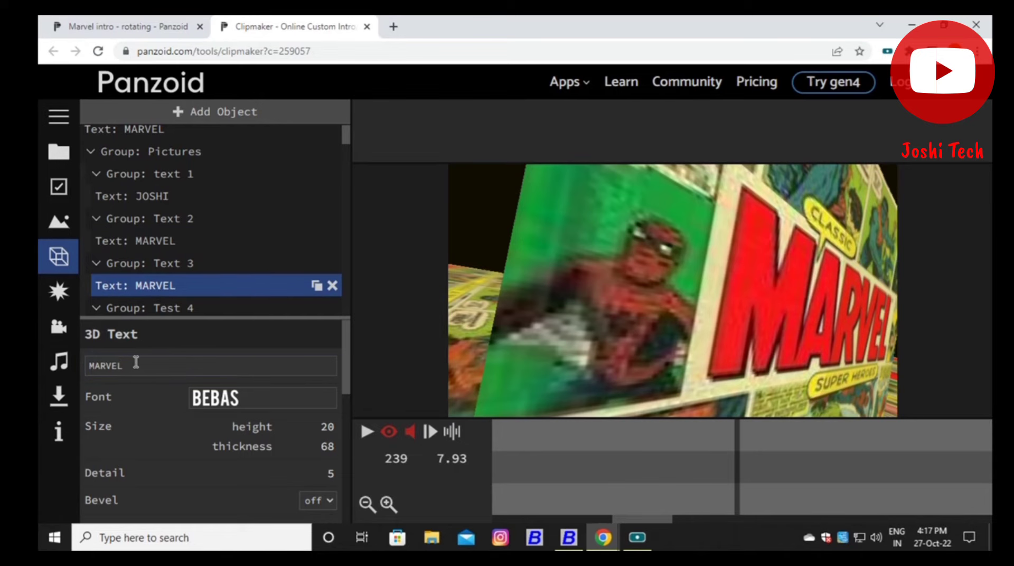
drag(134, 364, 74, 362)
text(JOS)
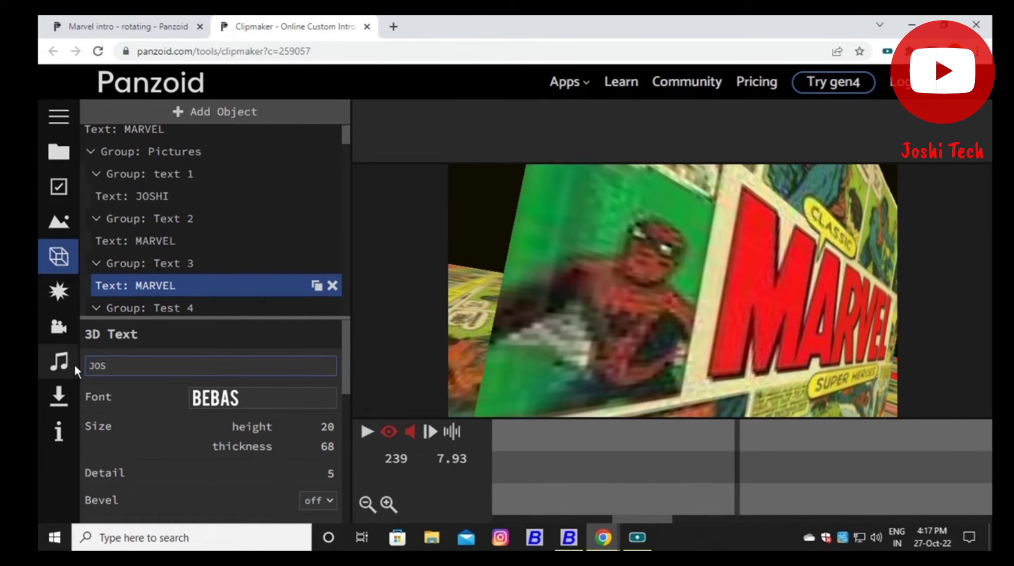
text(HI)
Change the MARVEL texts in Group: Test 4 and Group: Text 3 to JOSHI
scroll(259, 200, down, 3)
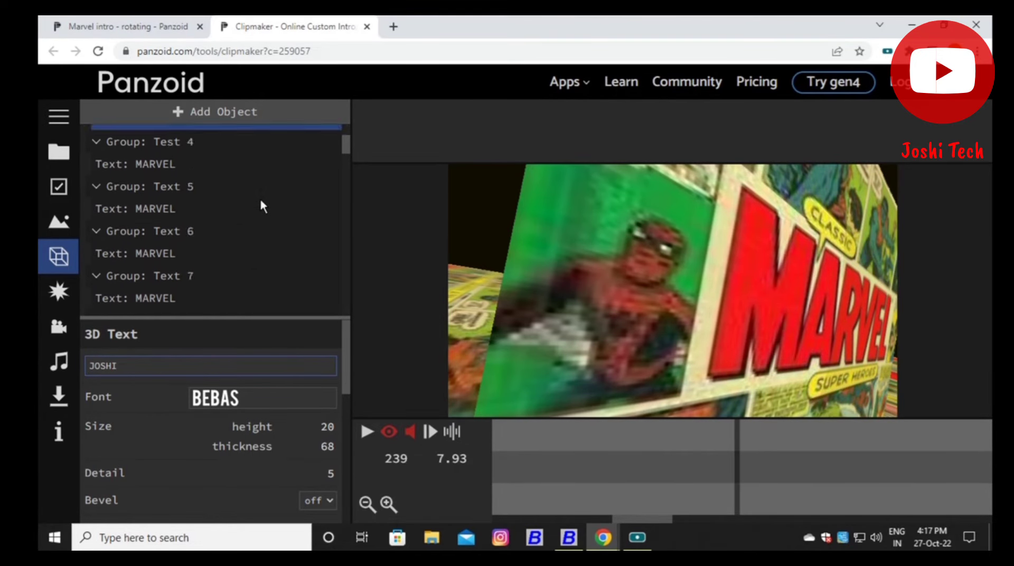
scroll(277, 202, down, 2)
drag(346, 158, 348, 150)
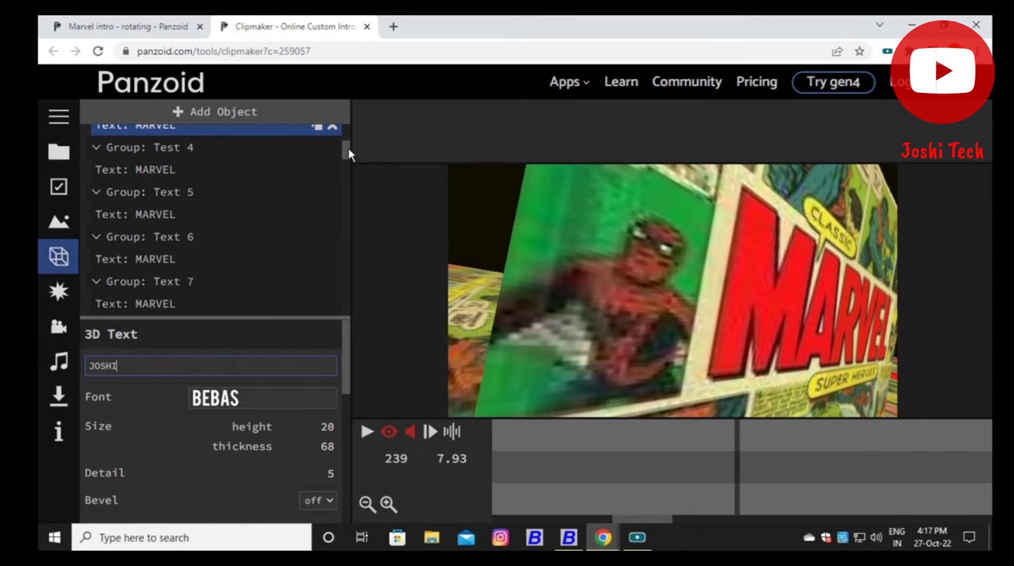
scroll(348, 148, up, 1)
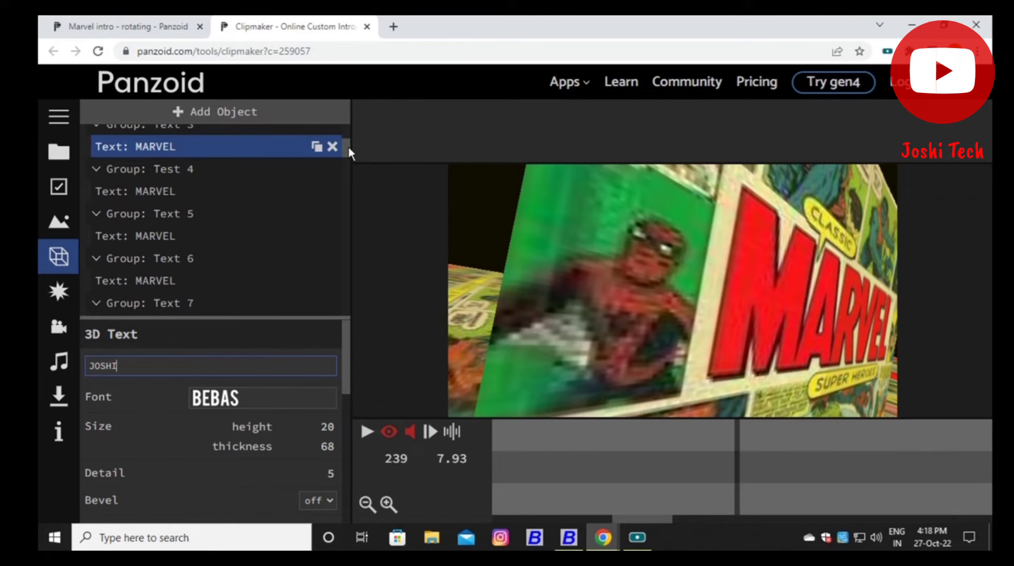
click(131, 144)
click(140, 147)
text(JOSHI)
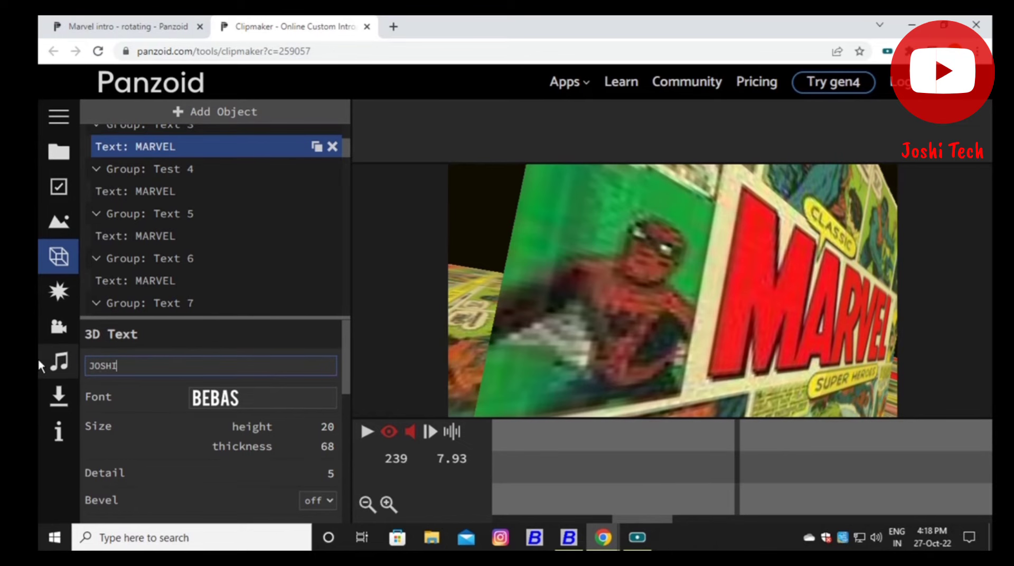
click(139, 193)
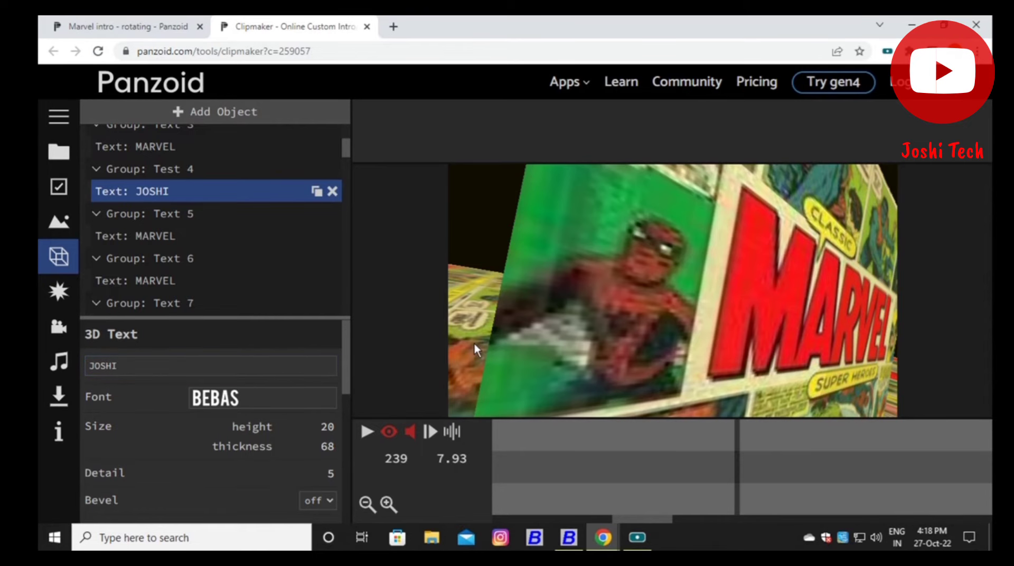
click(148, 146)
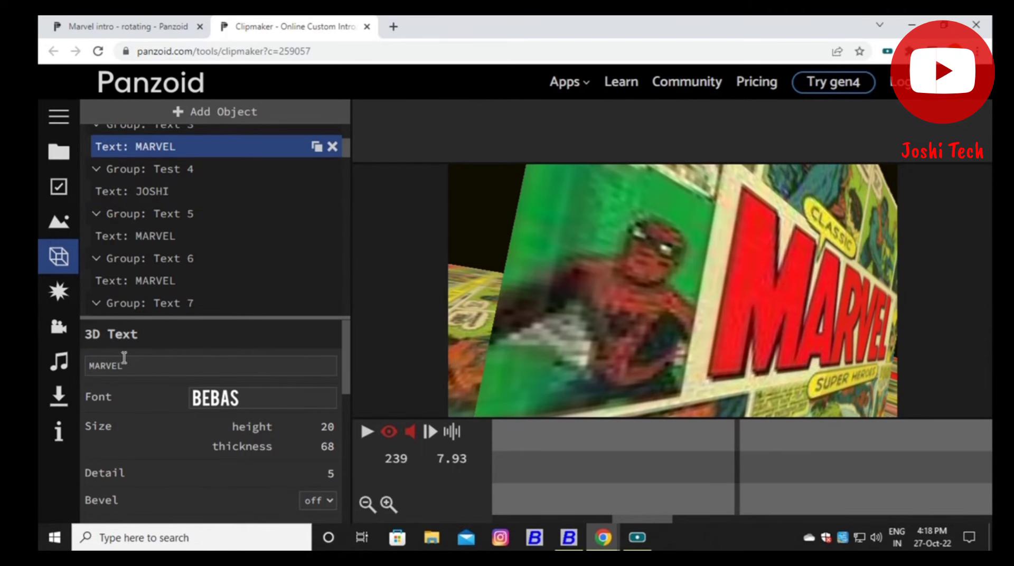
text(JOS)
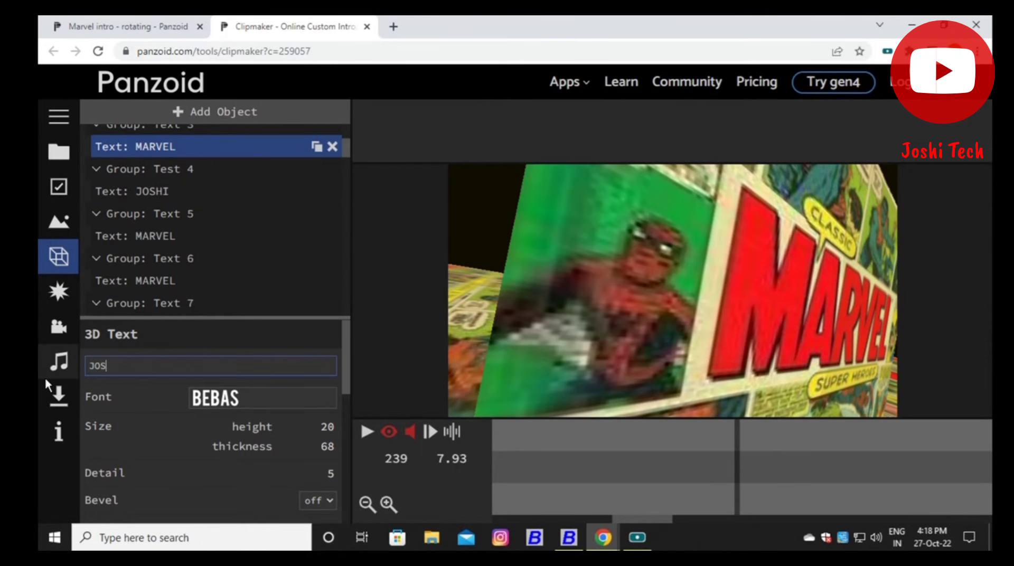
text(HI)
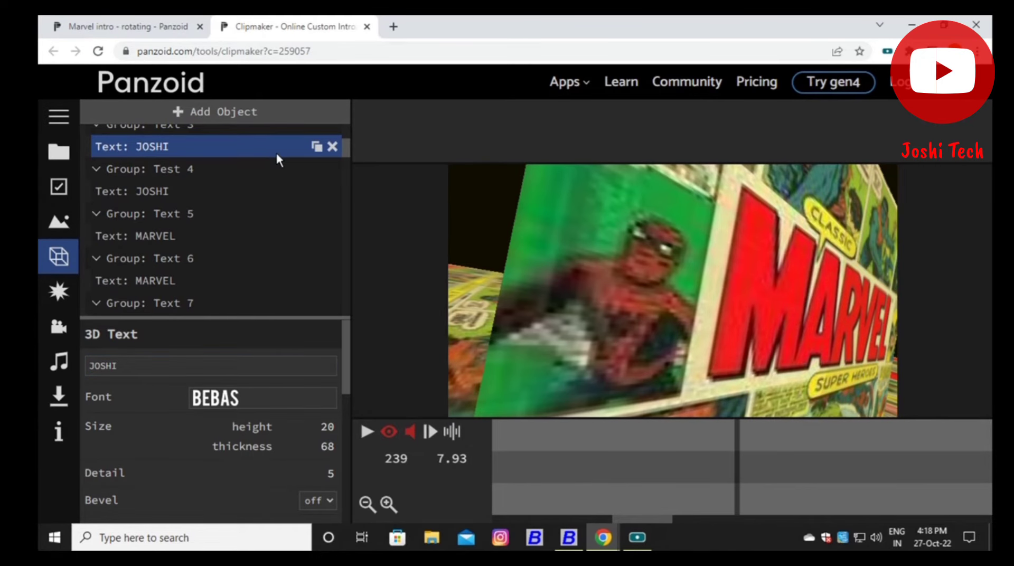
Rename the top-level and Text 2 MARVEL texts to JOSHI, committing with Enter
scroll(274, 158, up, 3)
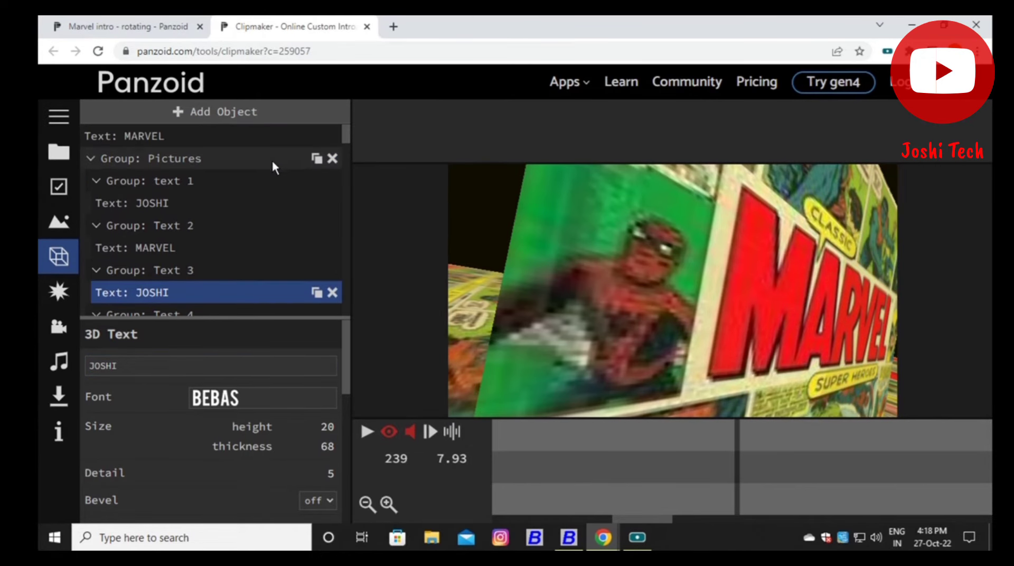
click(166, 136)
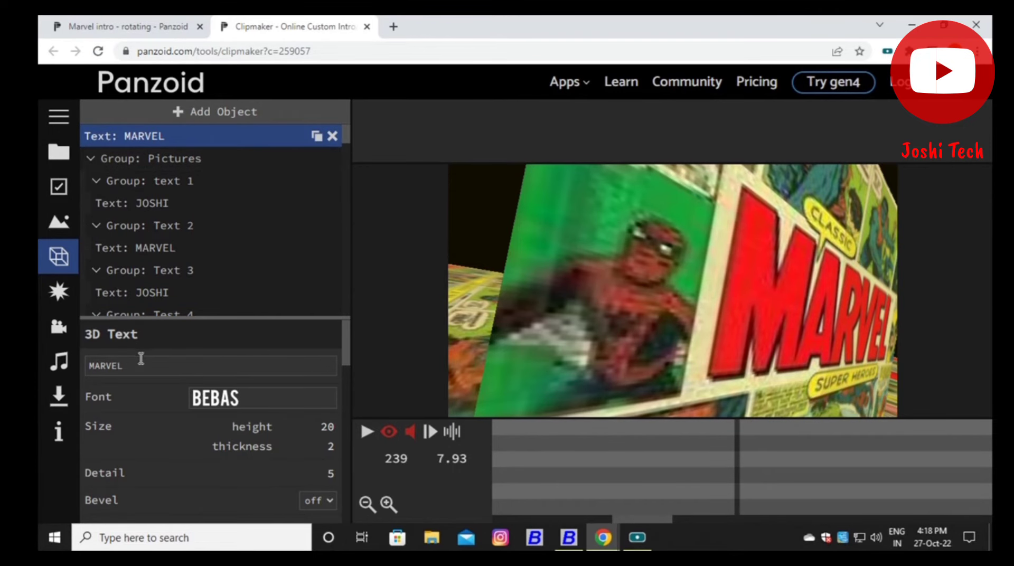
text(JOSHI)
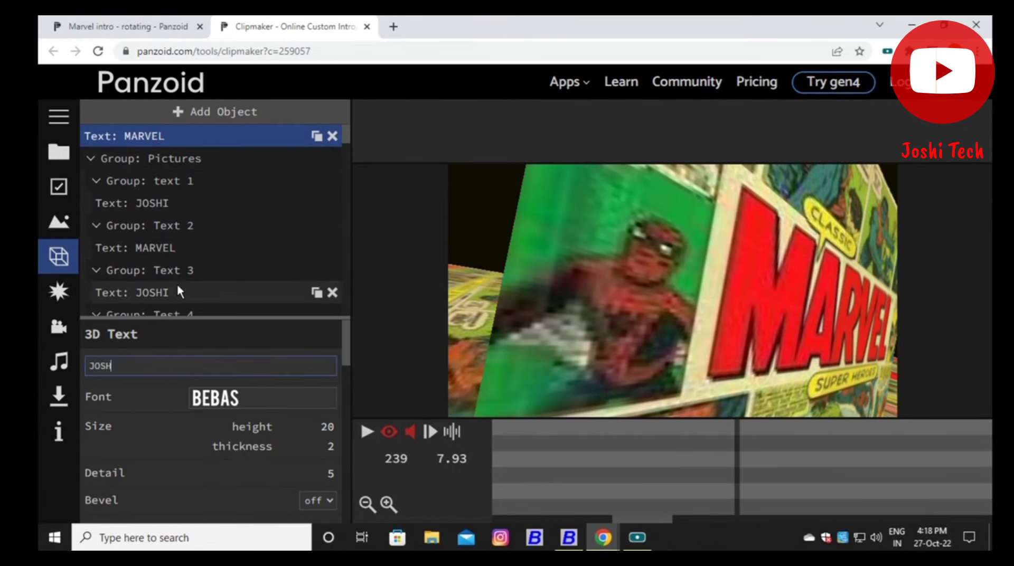
key(Return)
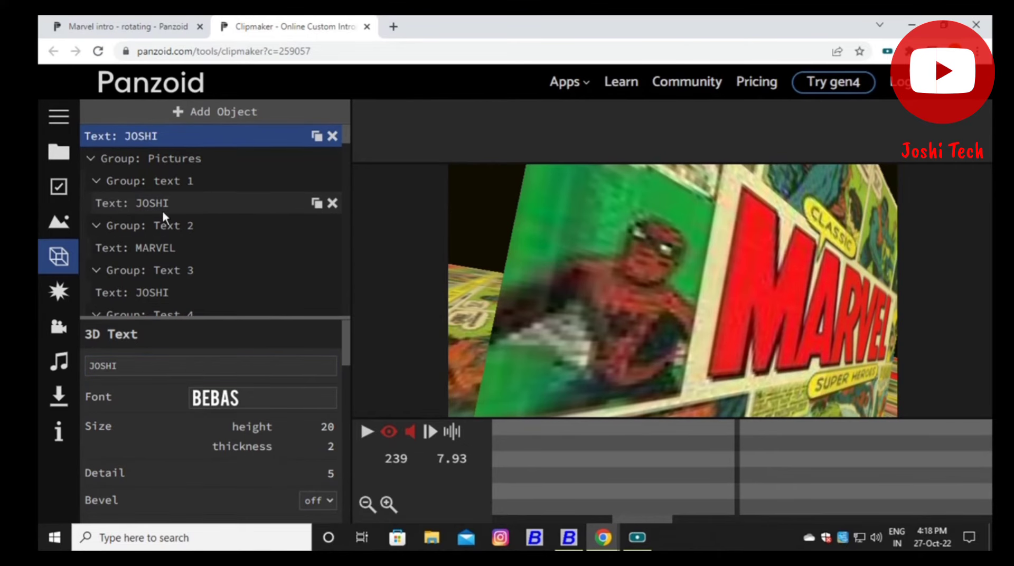
click(168, 248)
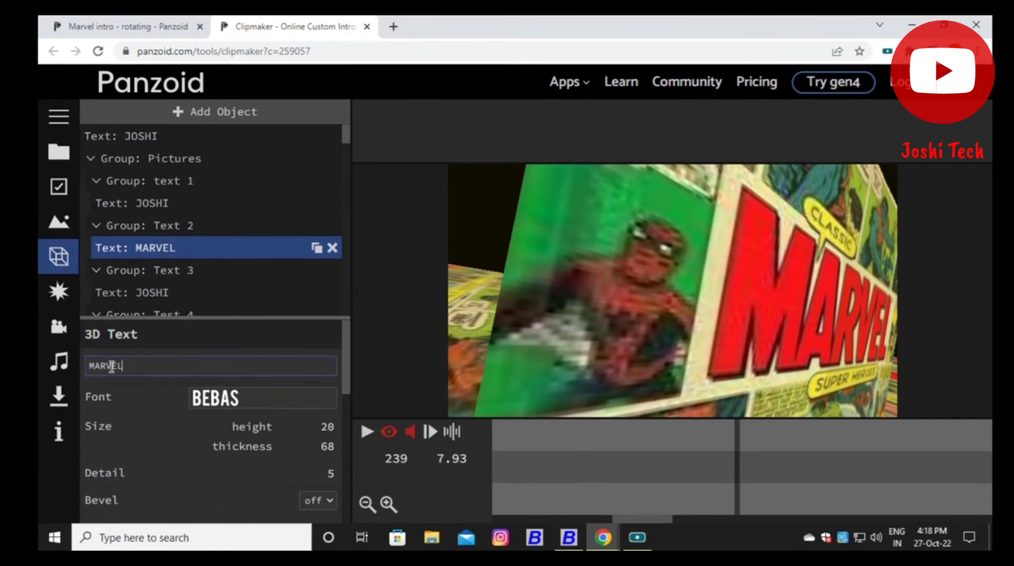
text(JOSHI)
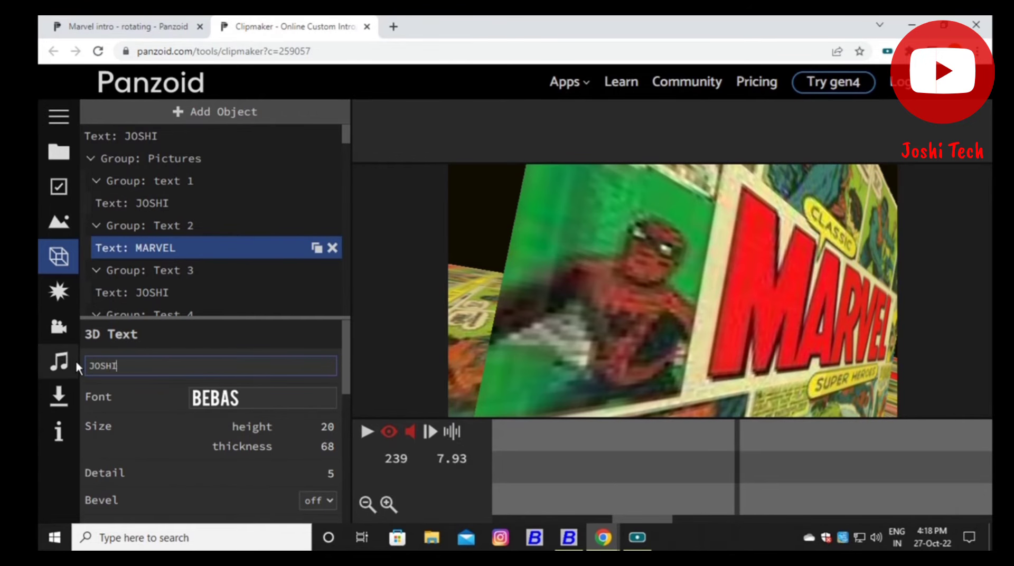
key(Return)
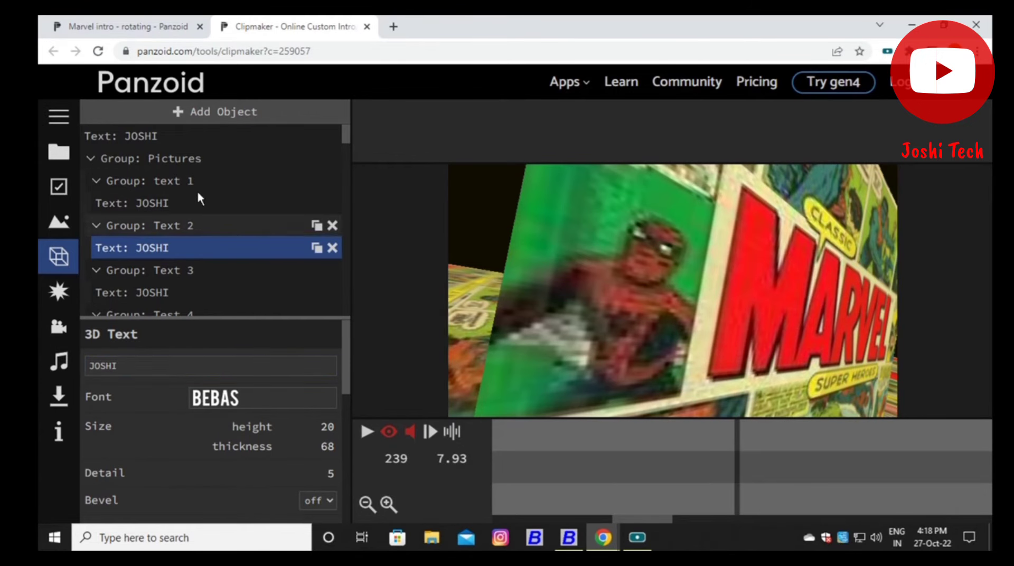
Retype JOSHI into the text 1 group and Text 6 MARVEL objects
click(158, 178)
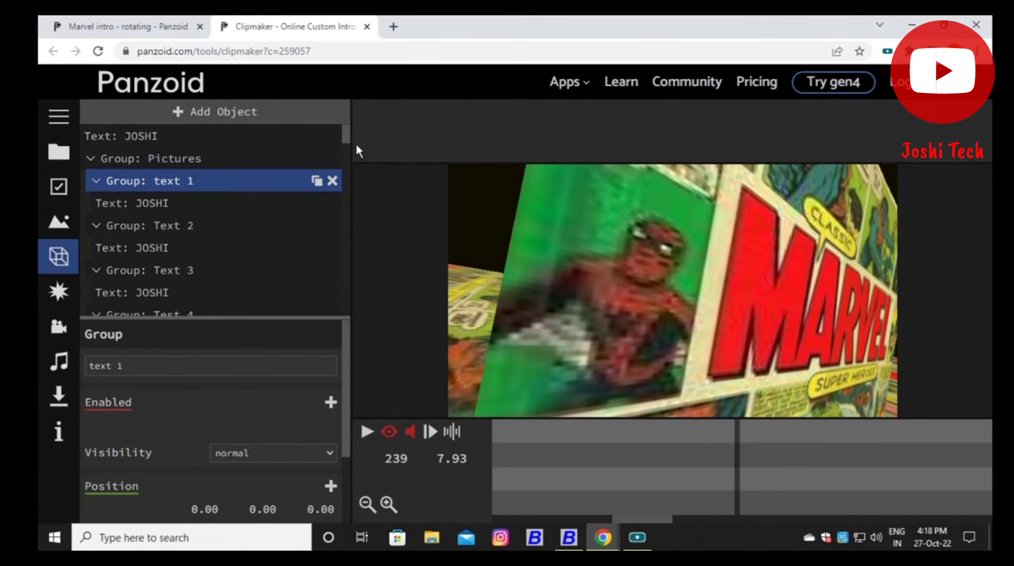
drag(357, 147, 337, 148)
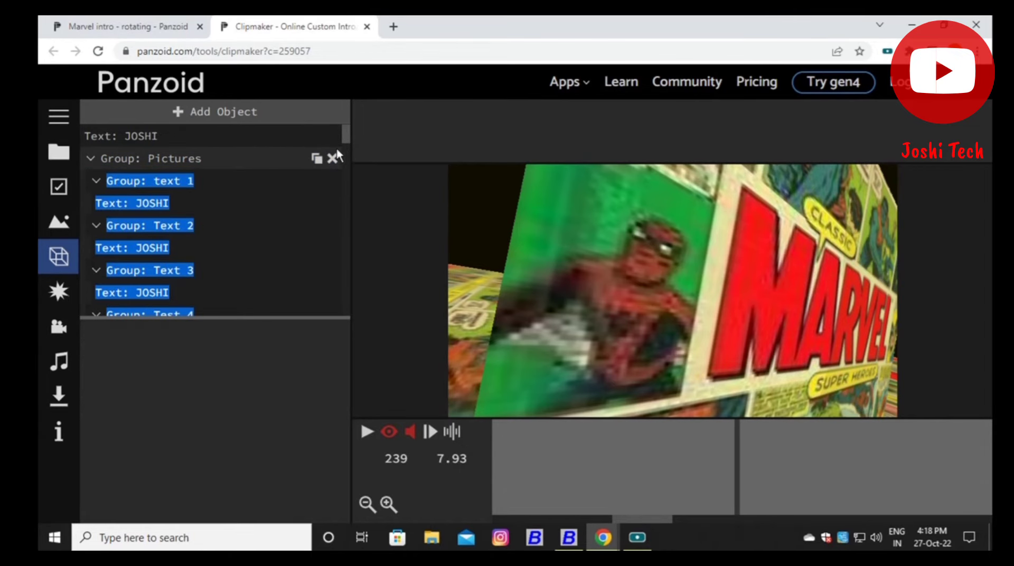
scroll(348, 137, down, 1)
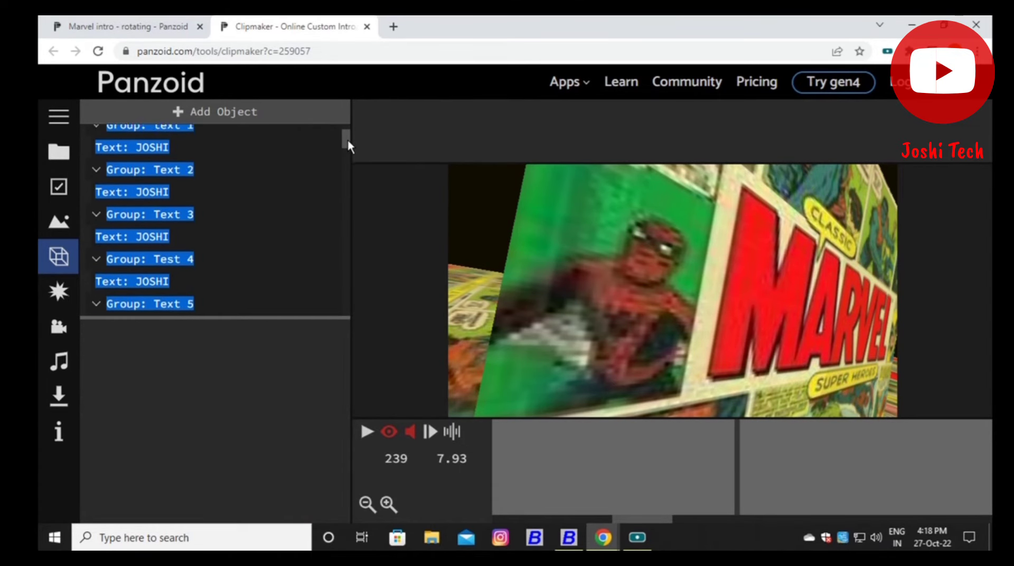
scroll(347, 140, down, 2)
click(182, 211)
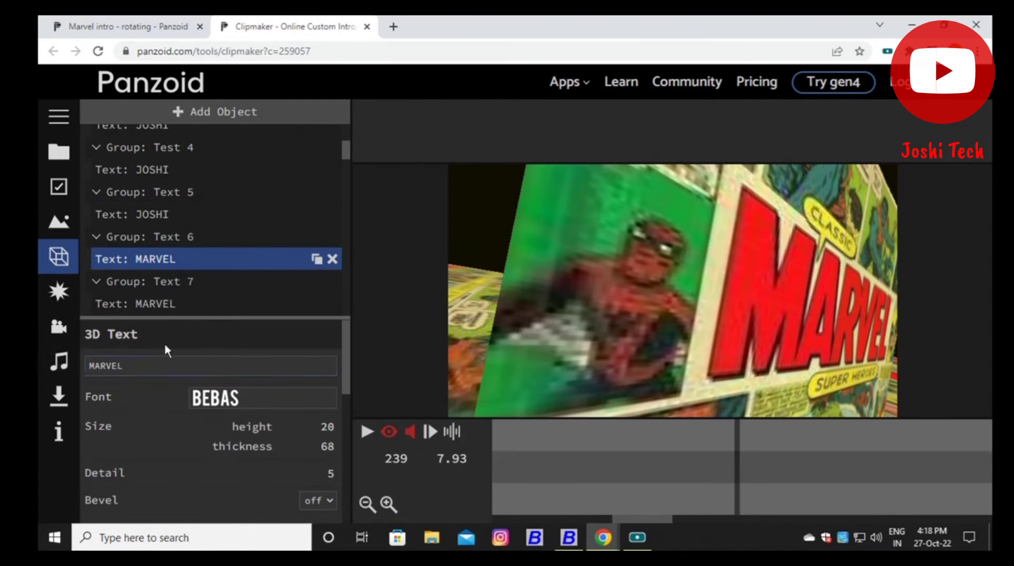
text(JOSHI)
click(181, 304)
text(JOSHI)
Change the MARVEL texts in the Text 9 to Text 11 groups to JOSHI
scroll(348, 169, down, 3)
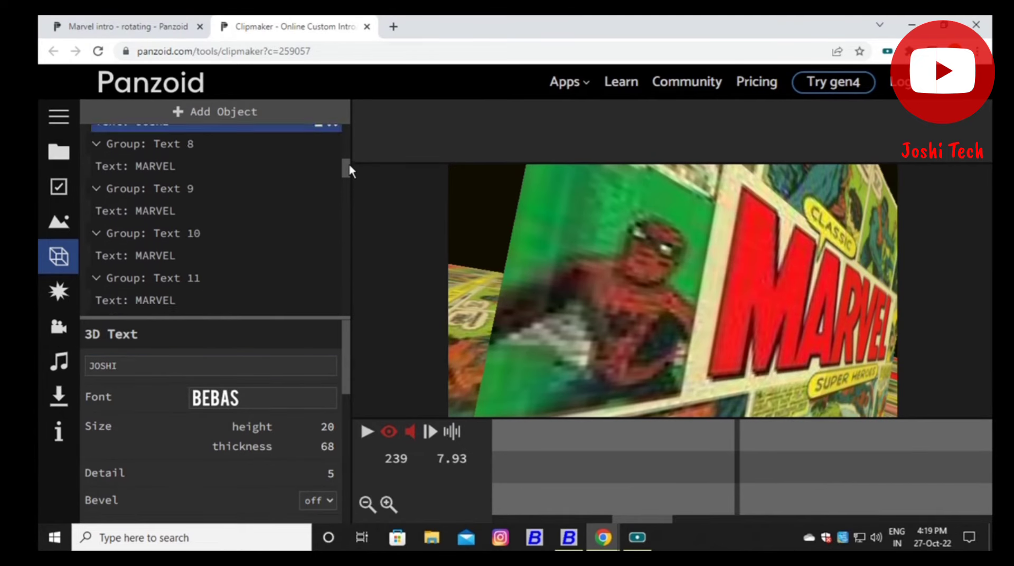
click(148, 143)
click(148, 180)
text(JOSHI)
click(148, 225)
click(148, 269)
text(JOS)
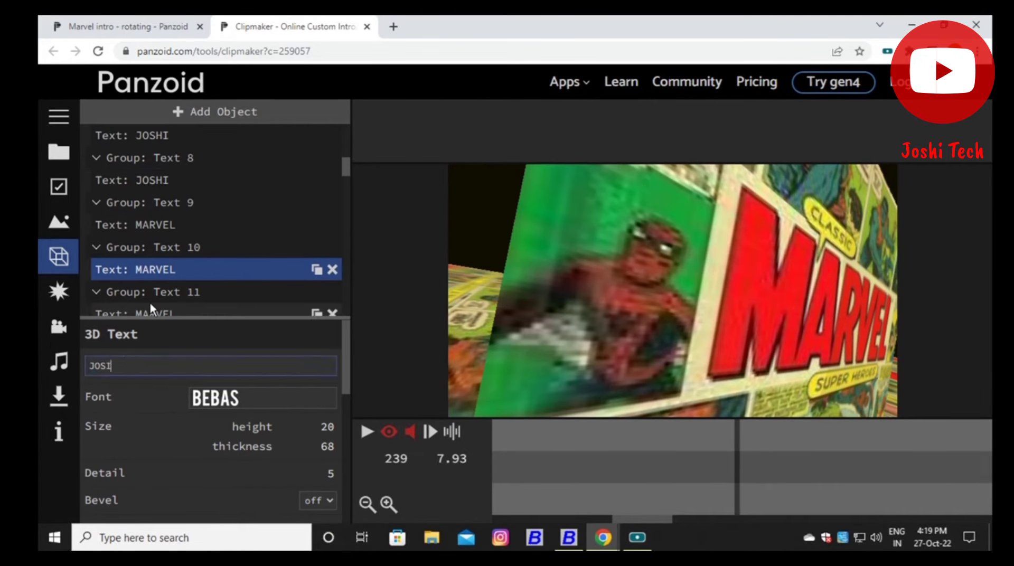
text(HI)
click(148, 225)
Enter JOSHI in each remaining text object through Text 13, moving on with Tab
text(JOSHI)
click(153, 313)
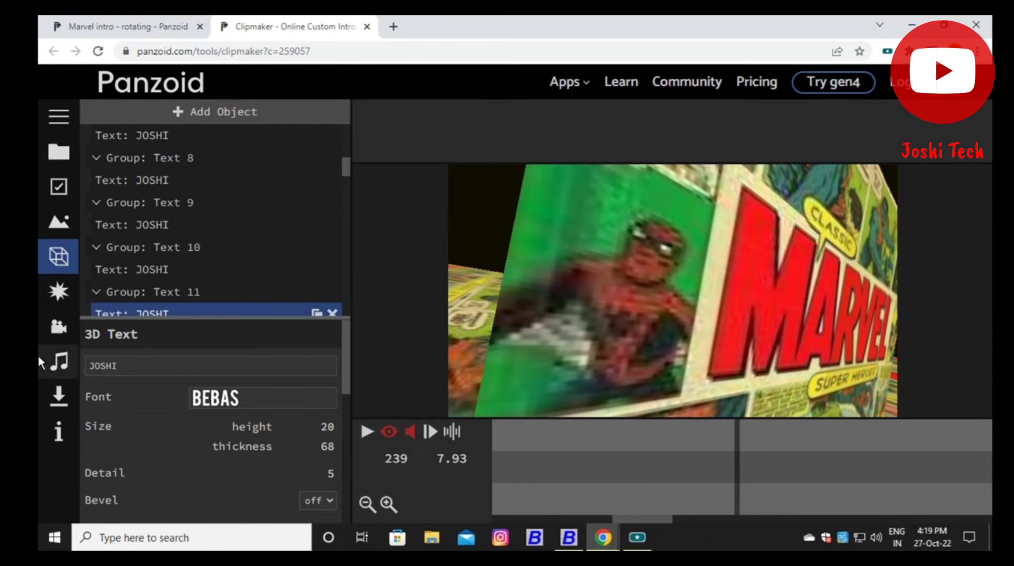
key(Tab)
text(JOSHI)
key(Tab)
text(JOSHI)
key(Tab)
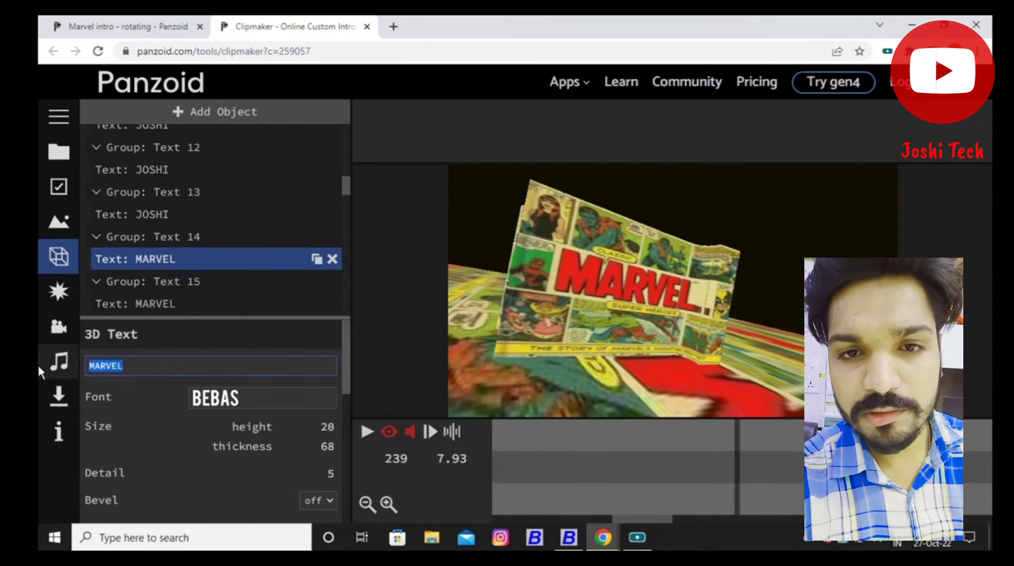
text(JOSHI)
key(Tab)
text(JOSHI)
key(Tab)
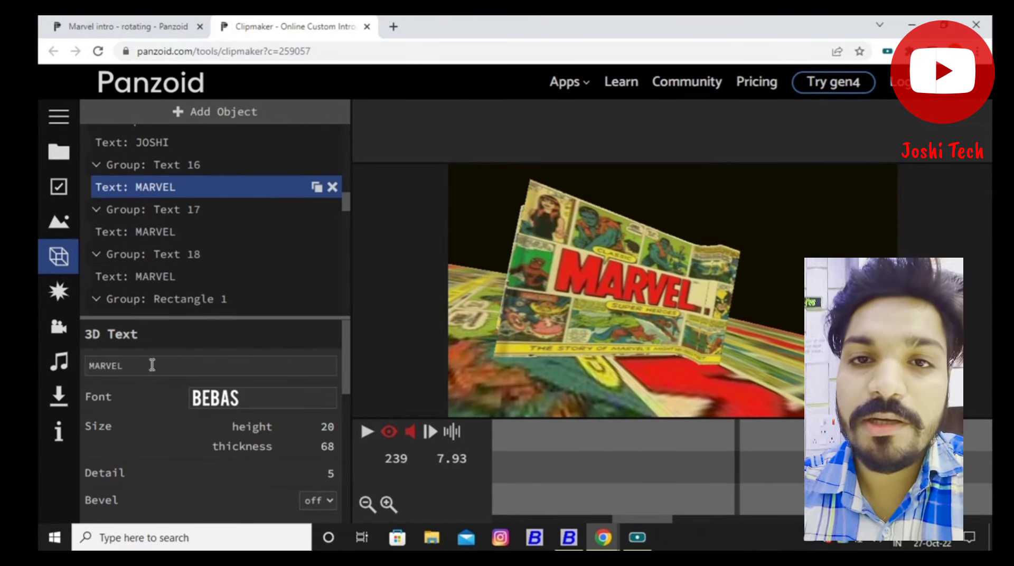
text(JOSHI)
key(Tab)
text(JOSHI)
key(Tab)
text(JOSHI)
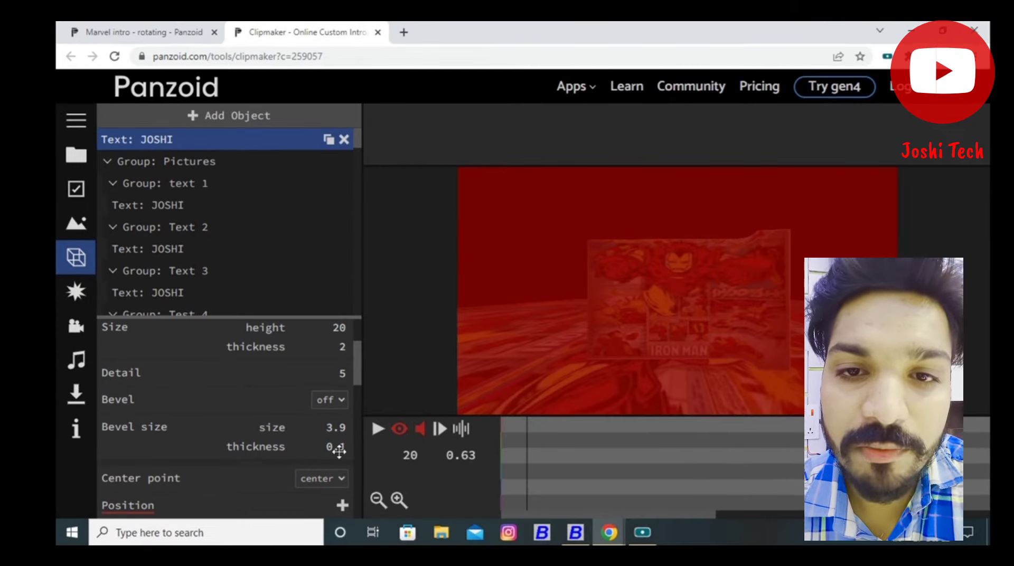
drag(540, 438, 489, 436)
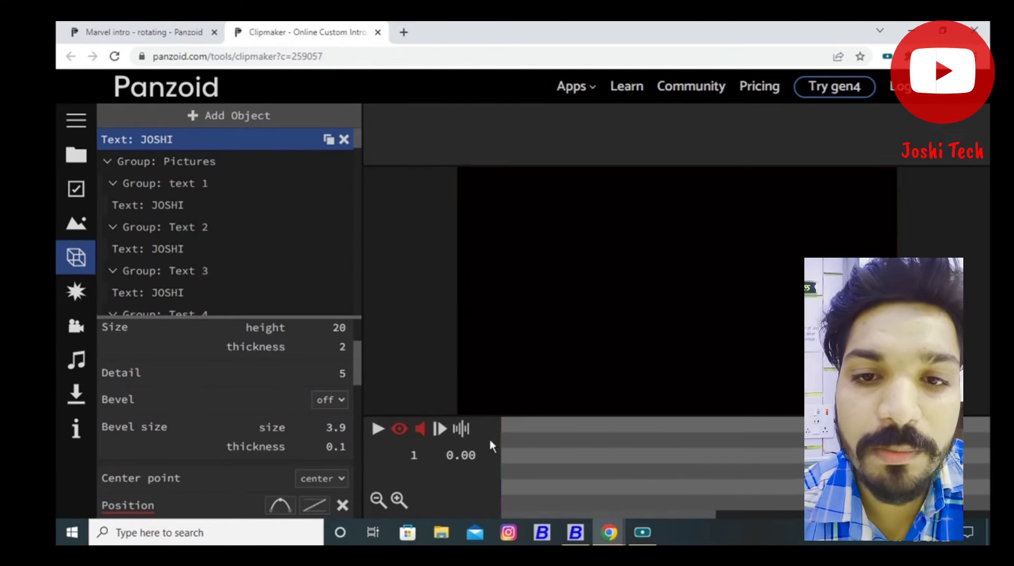
click(385, 433)
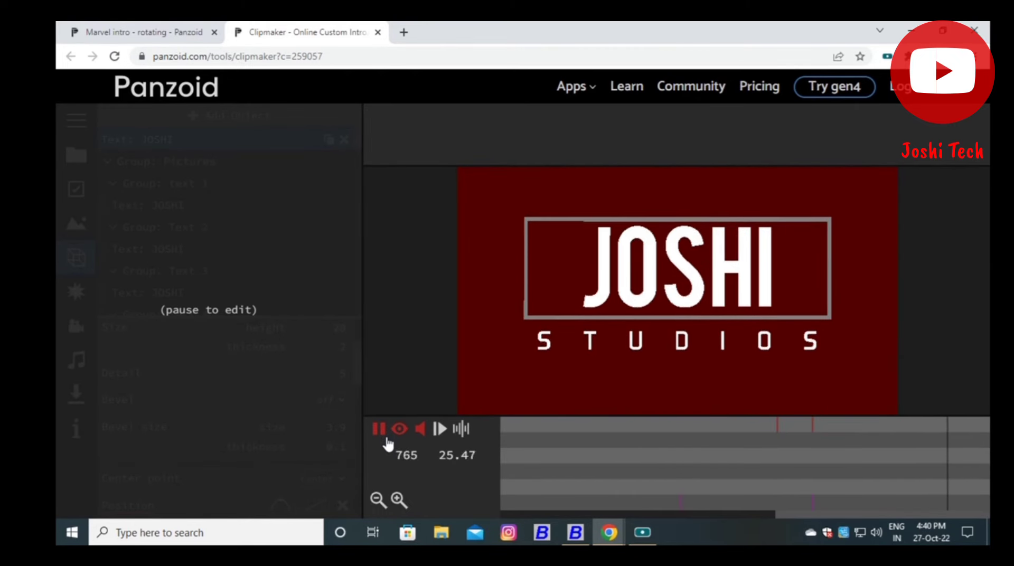
click(380, 428)
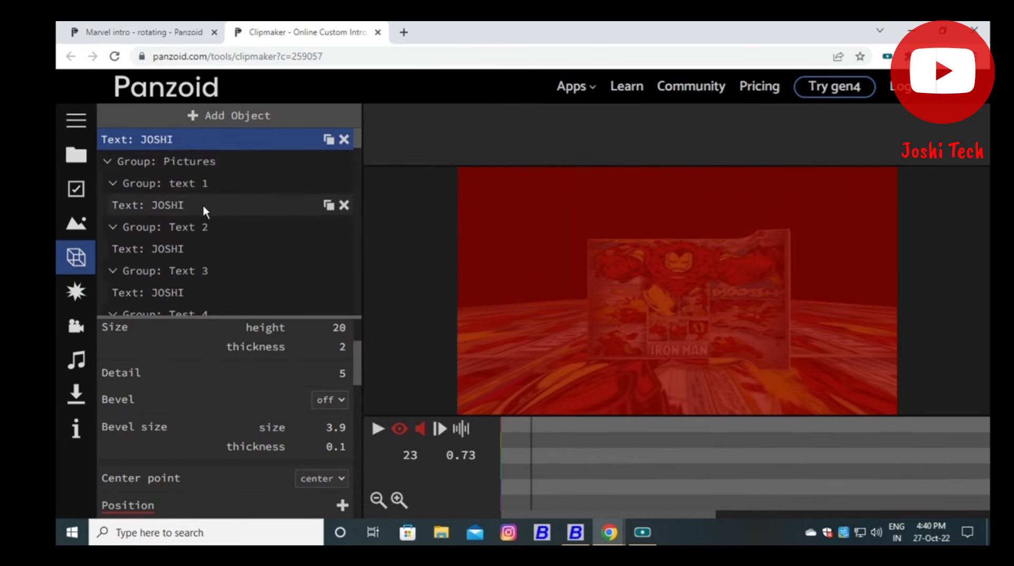
Replace the Text: STUDIOS 3D text with TECH and play the intro to check it
scroll(203, 204, down, 5)
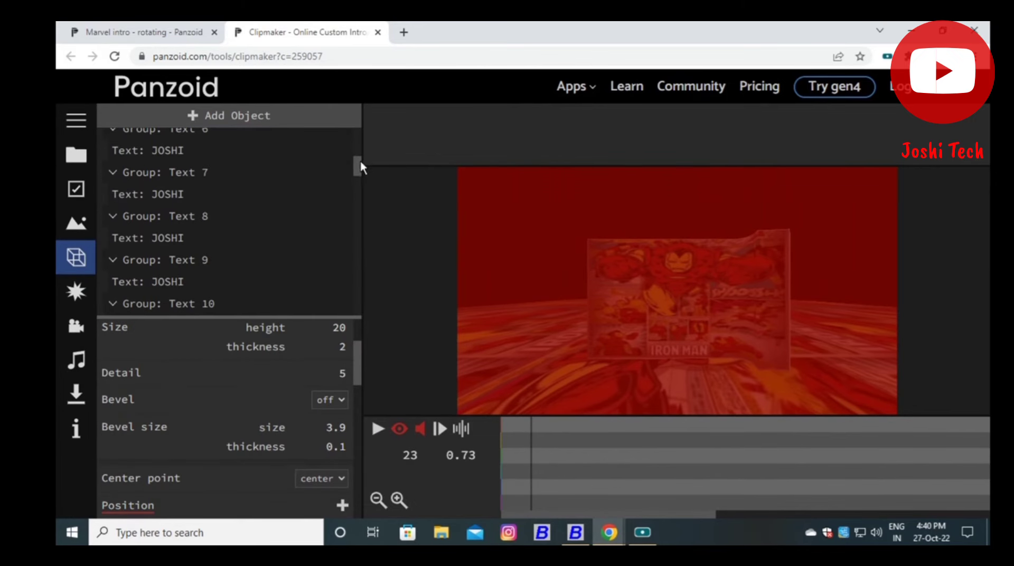
drag(360, 162, 356, 297)
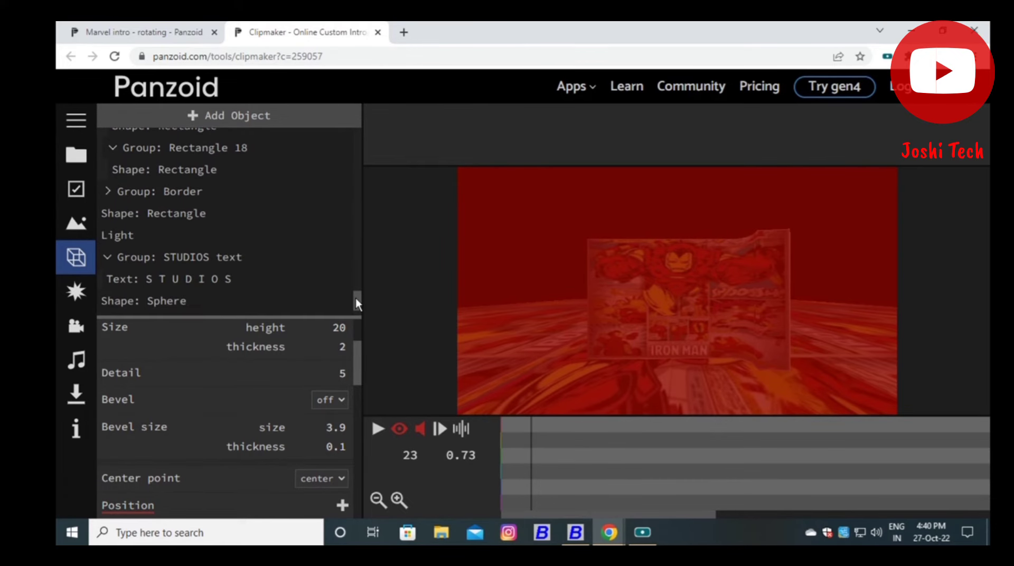
click(259, 264)
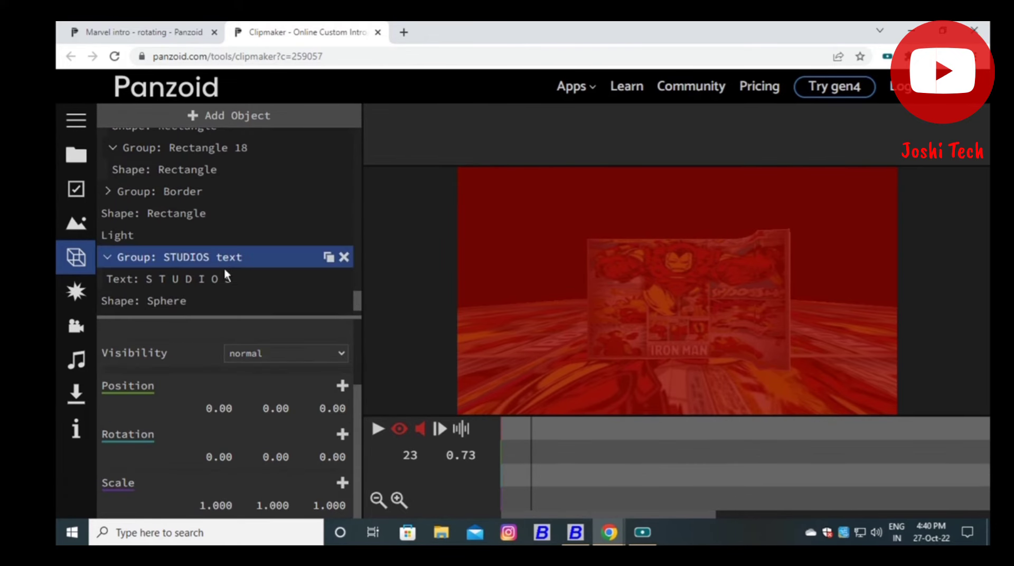
click(226, 280)
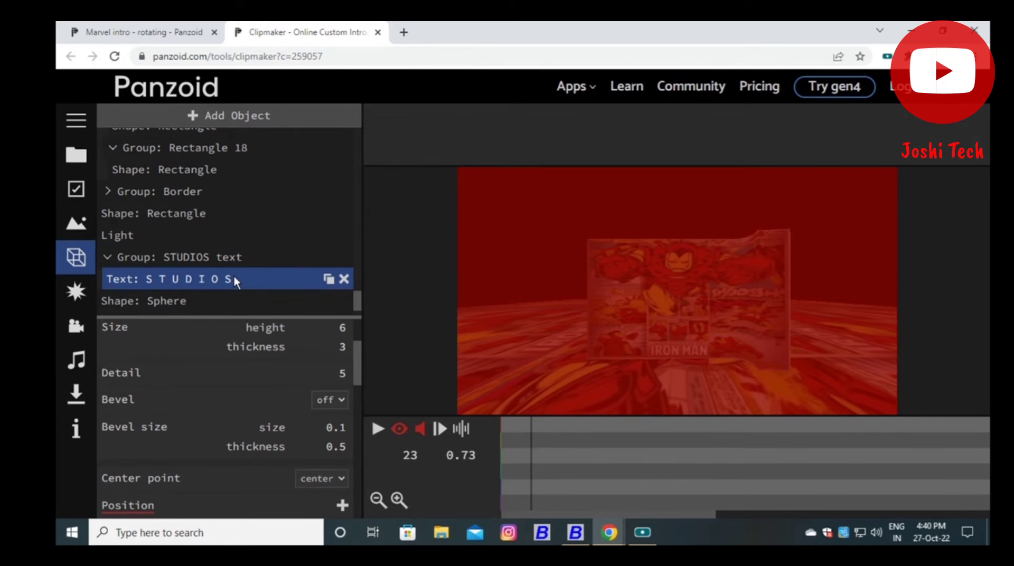
click(218, 257)
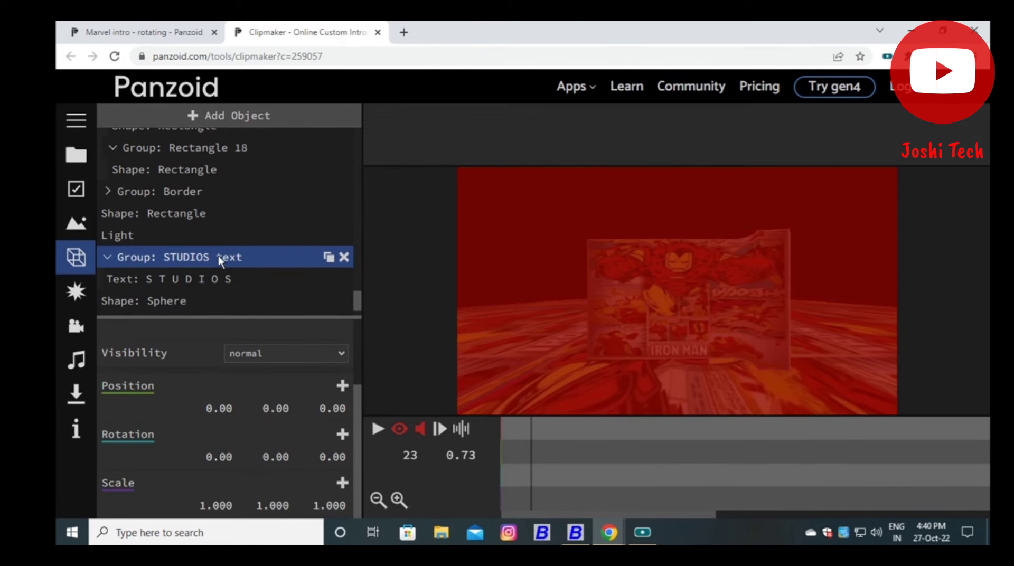
click(188, 280)
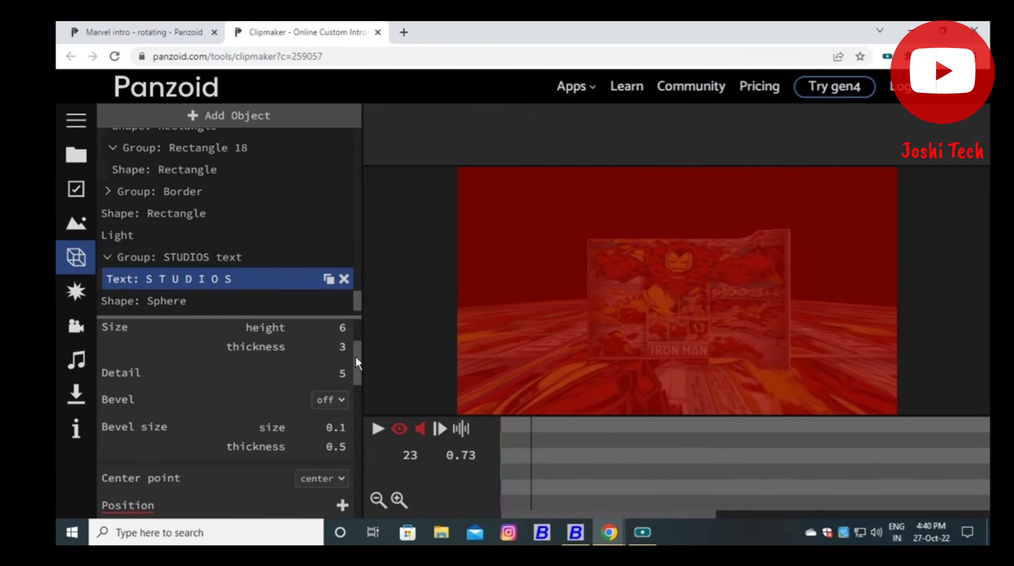
drag(356, 356, 362, 327)
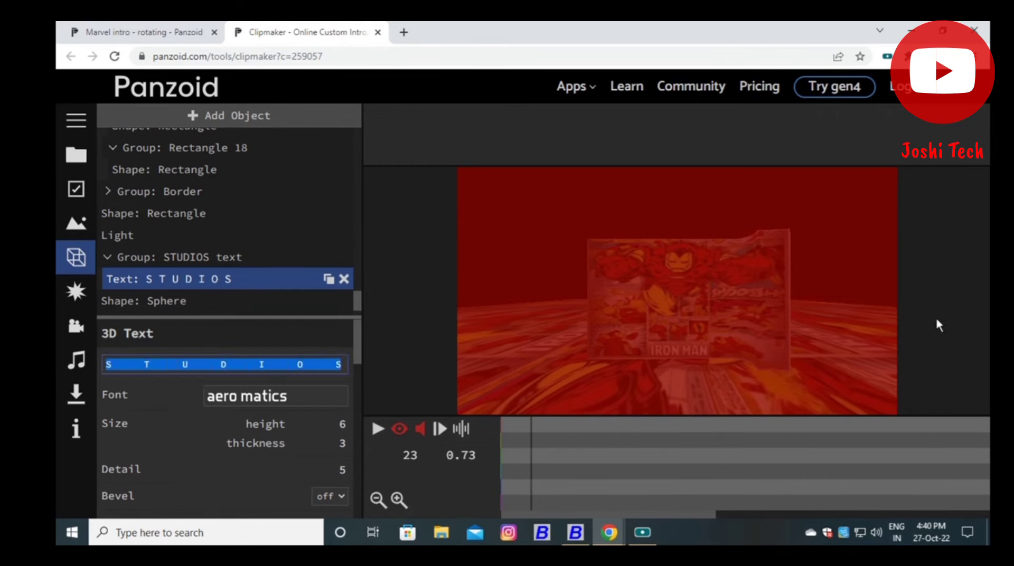
text(T E C H)
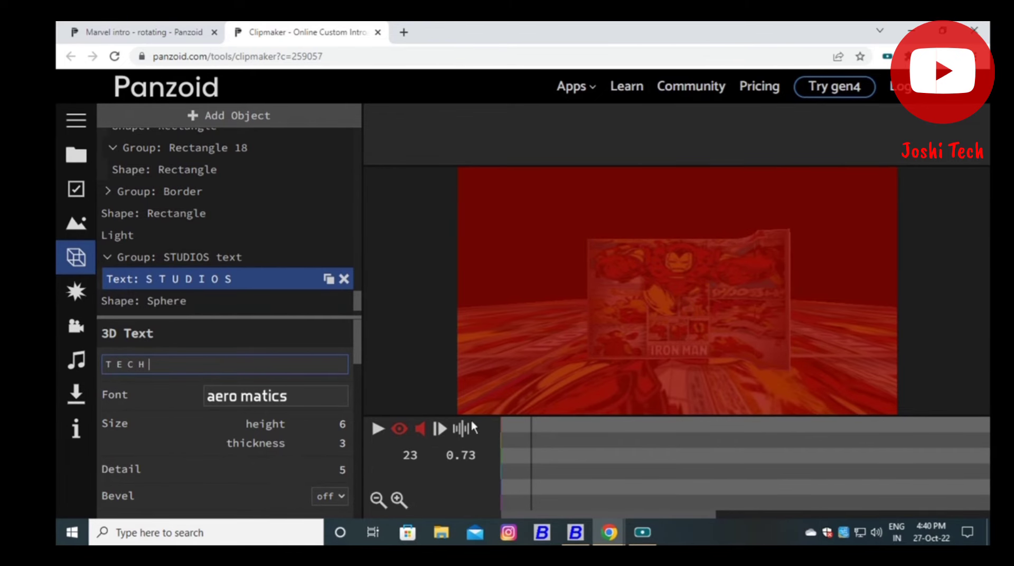
click(379, 430)
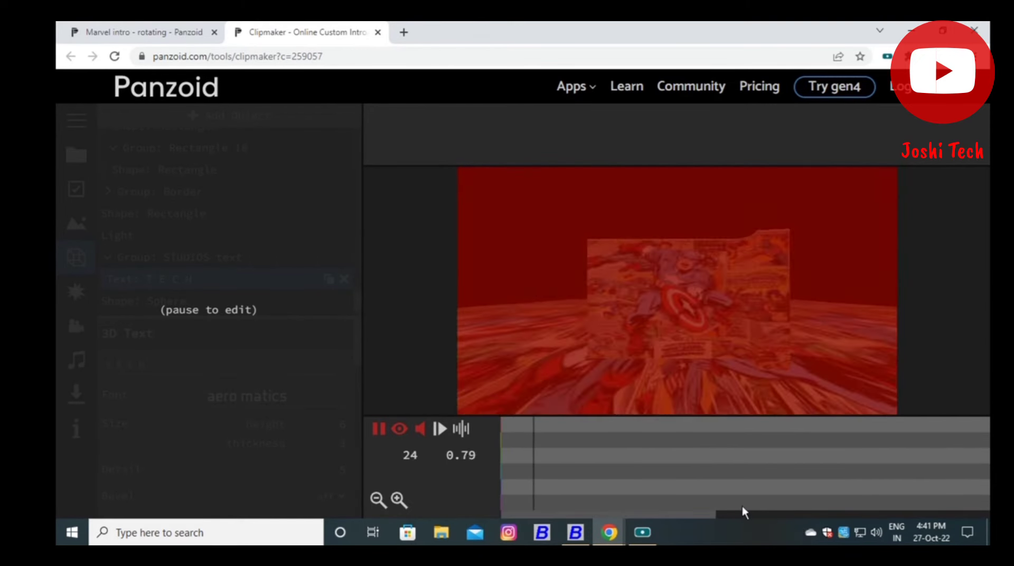
Pause playback and show the Appearance image settings of text 1's JOSHI text in Pictures
click(388, 430)
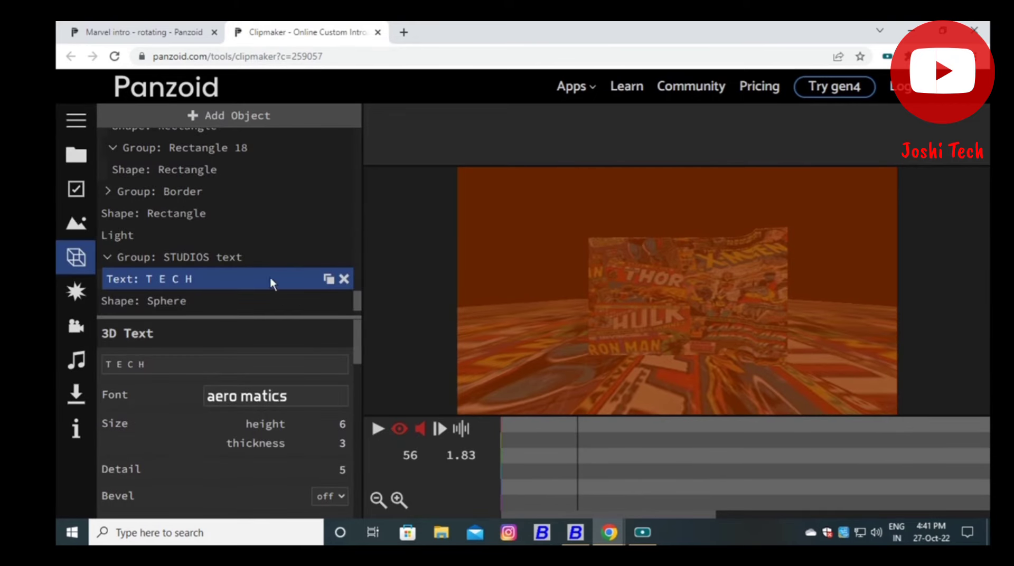
drag(357, 302, 358, 127)
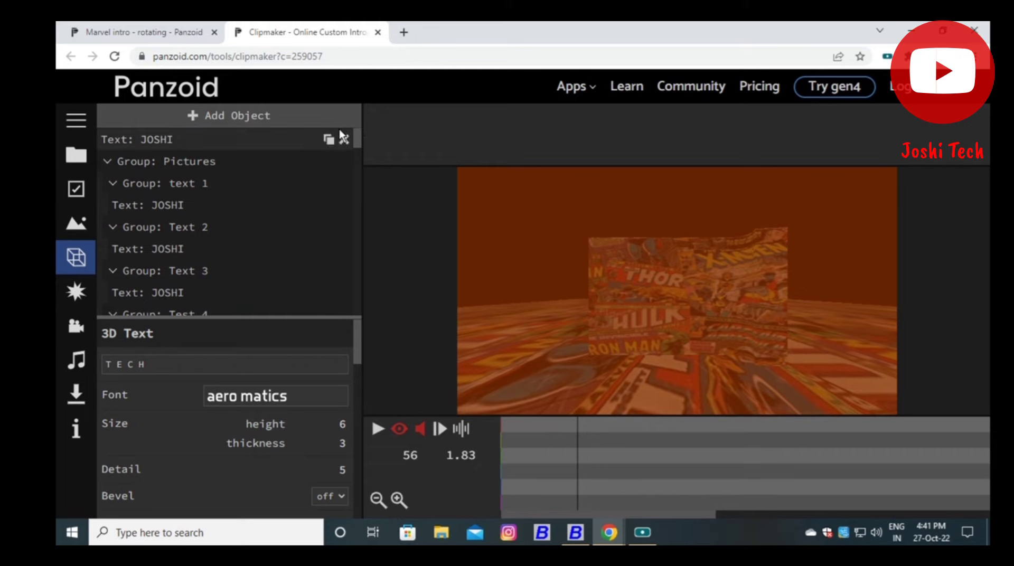
click(180, 182)
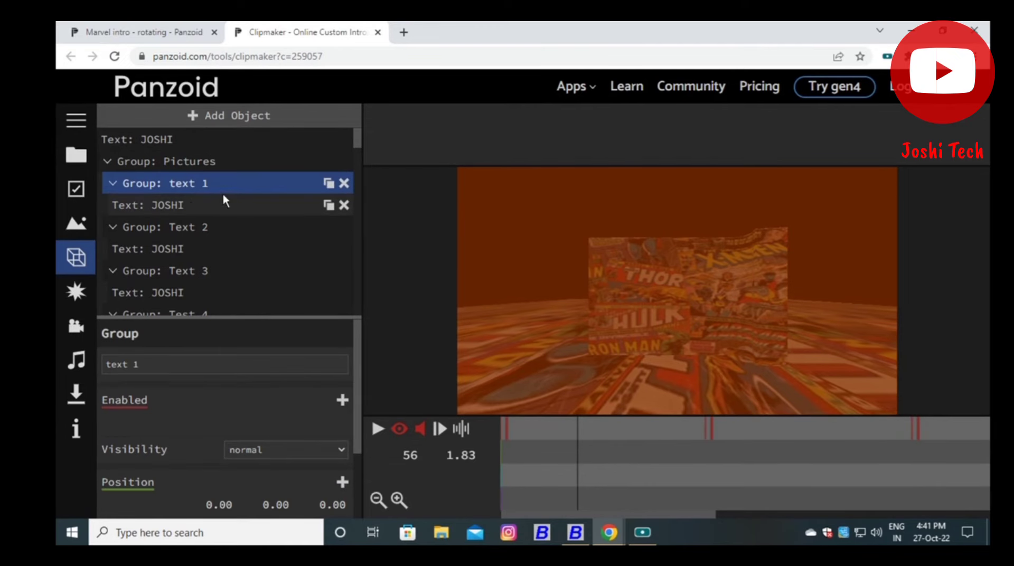
scroll(358, 370, down, 1)
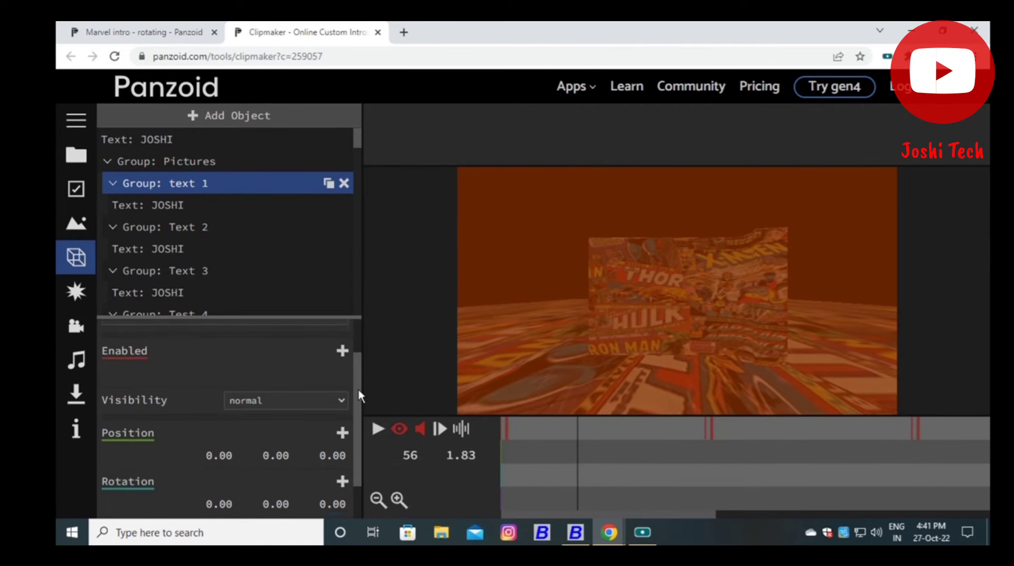
scroll(357, 422, down, 1)
click(160, 206)
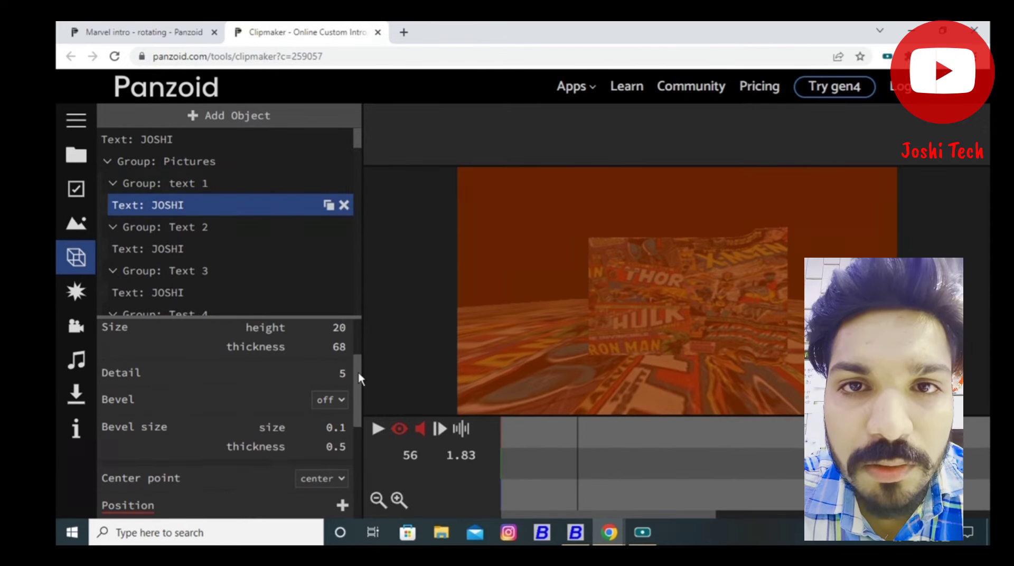
drag(358, 372, 354, 470)
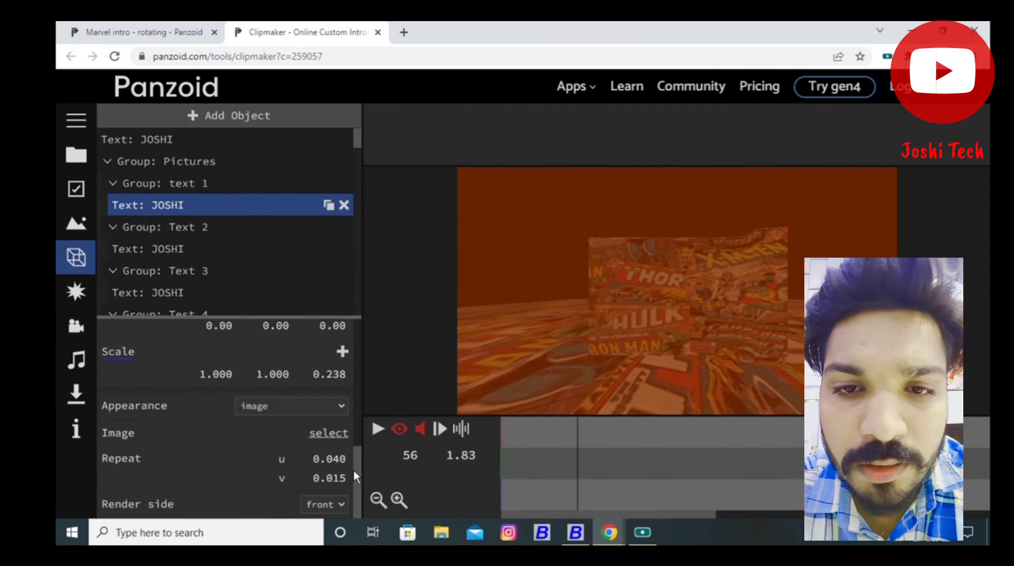
Texture the first JOSHI text with thumbnail 1 from E:\thumbnails
click(330, 434)
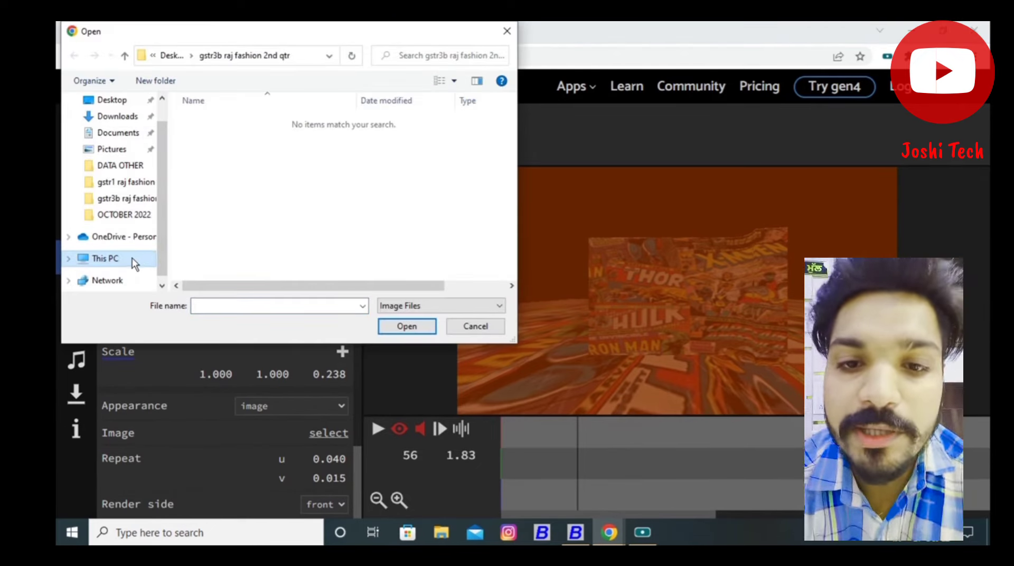
click(132, 259)
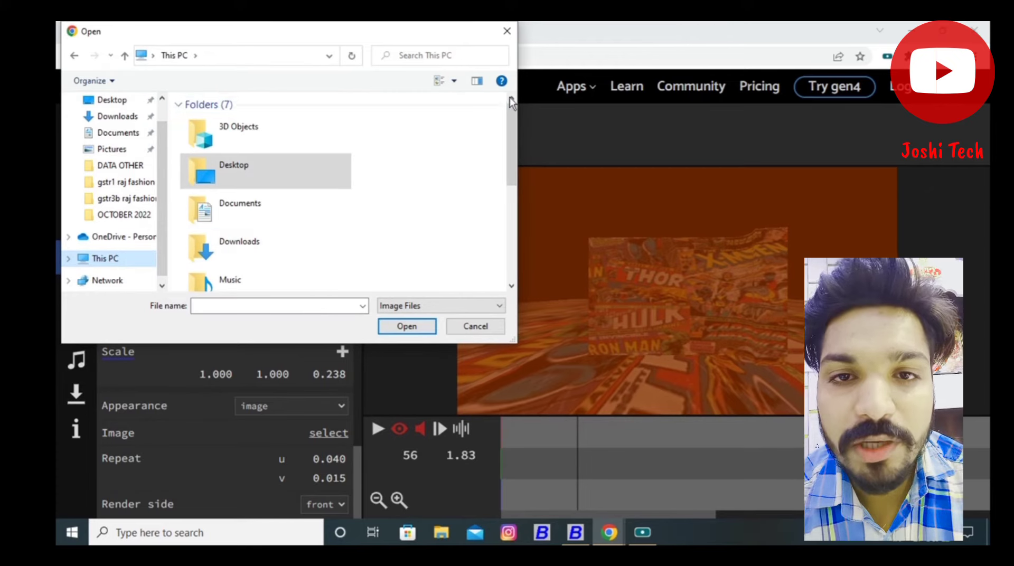
drag(512, 103, 512, 217)
click(282, 228)
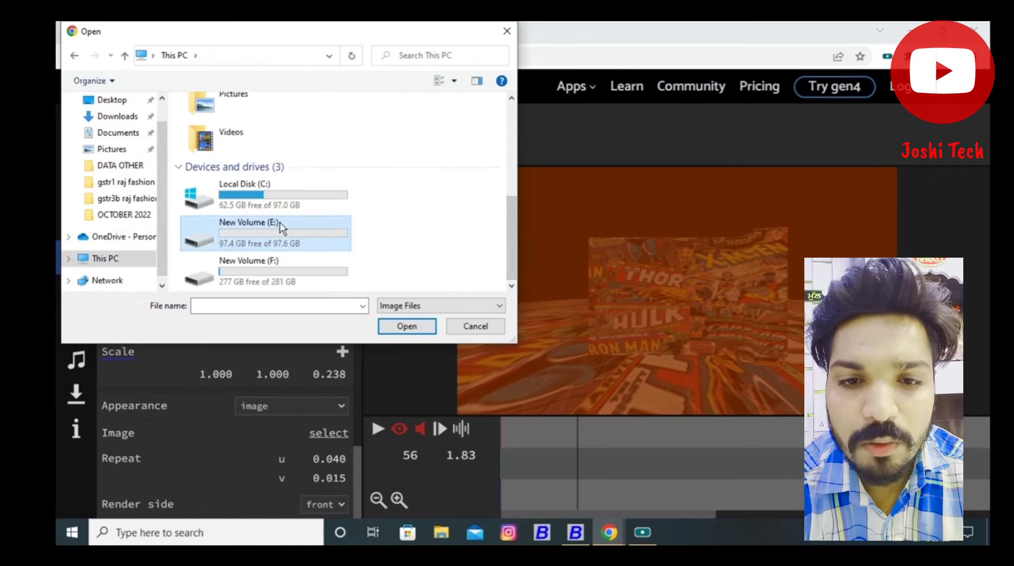
double_click(282, 228)
double_click(210, 136)
click(245, 169)
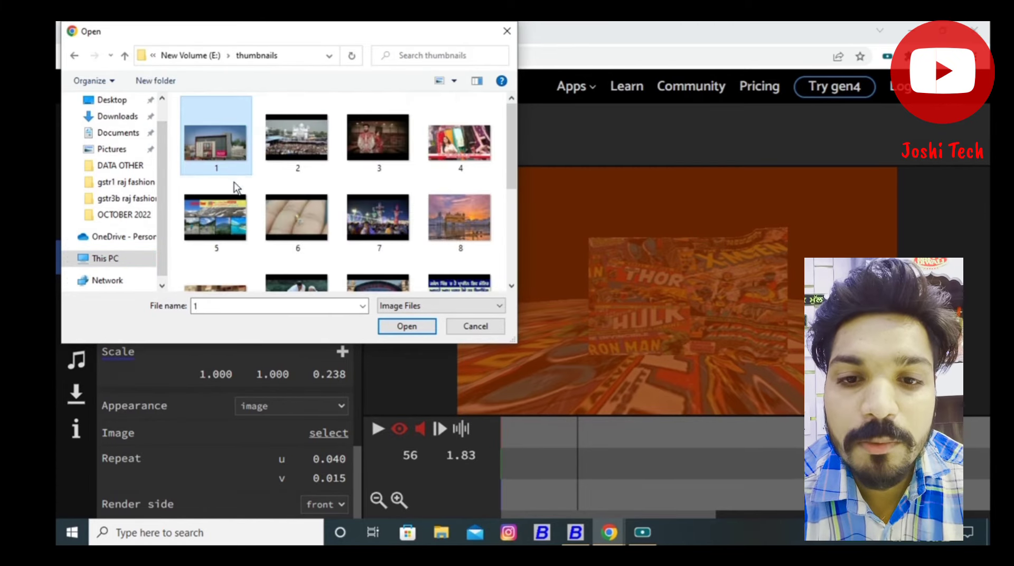
click(398, 327)
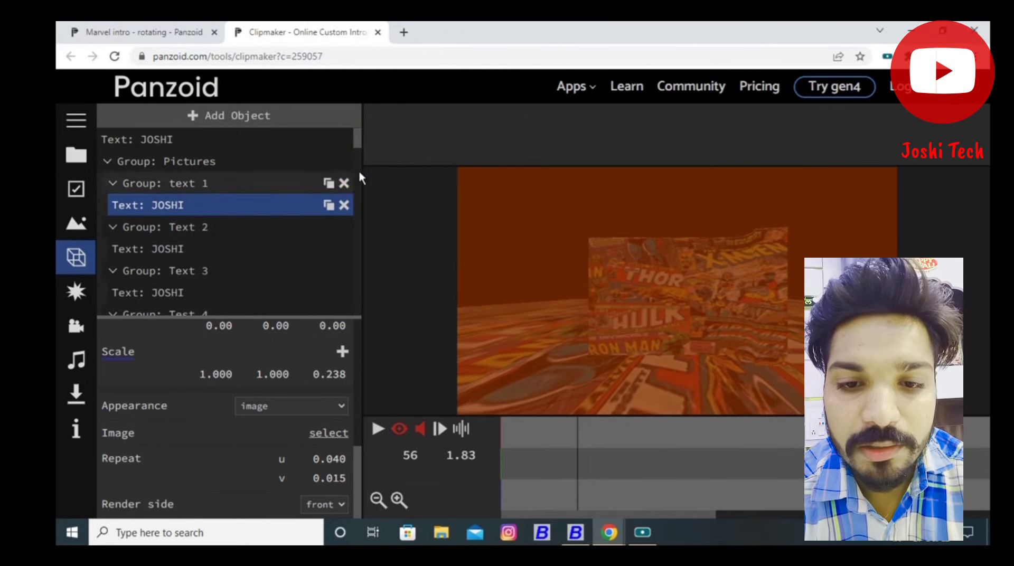
Give the Text 2 and Text 3 JOSHI texts their own thumbnail images
click(173, 249)
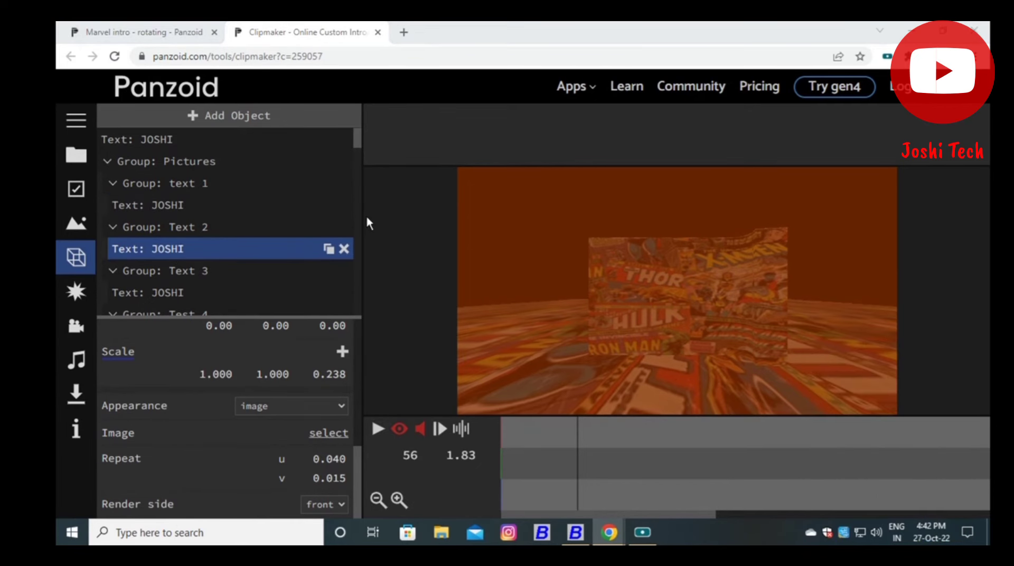
click(329, 433)
double_click(305, 158)
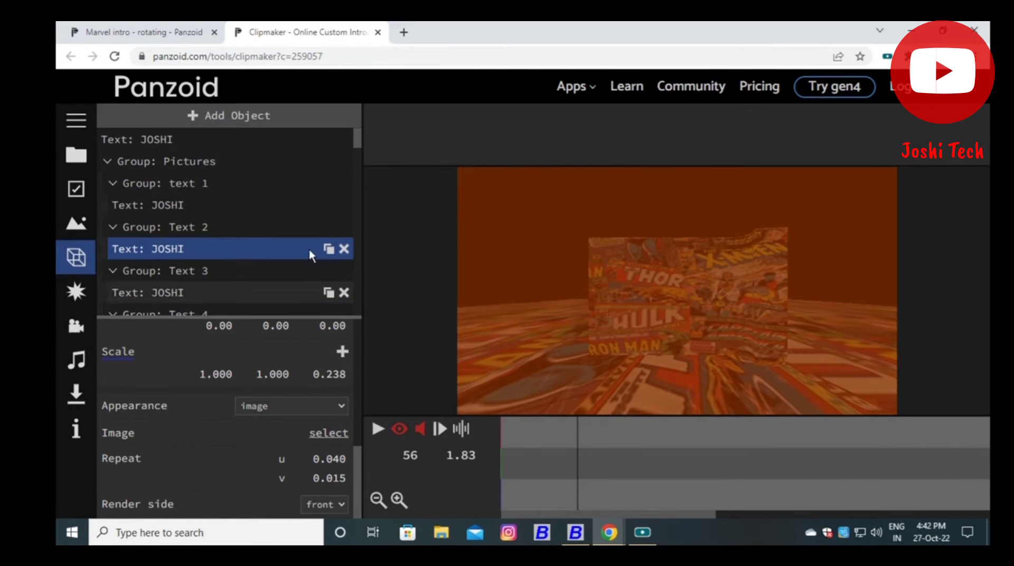
click(167, 294)
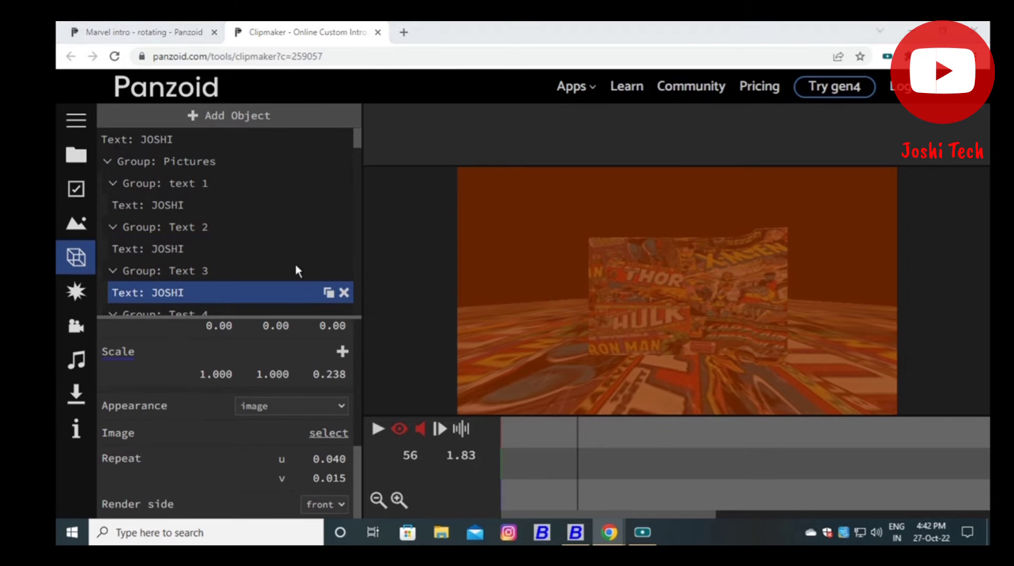
double_click(372, 156)
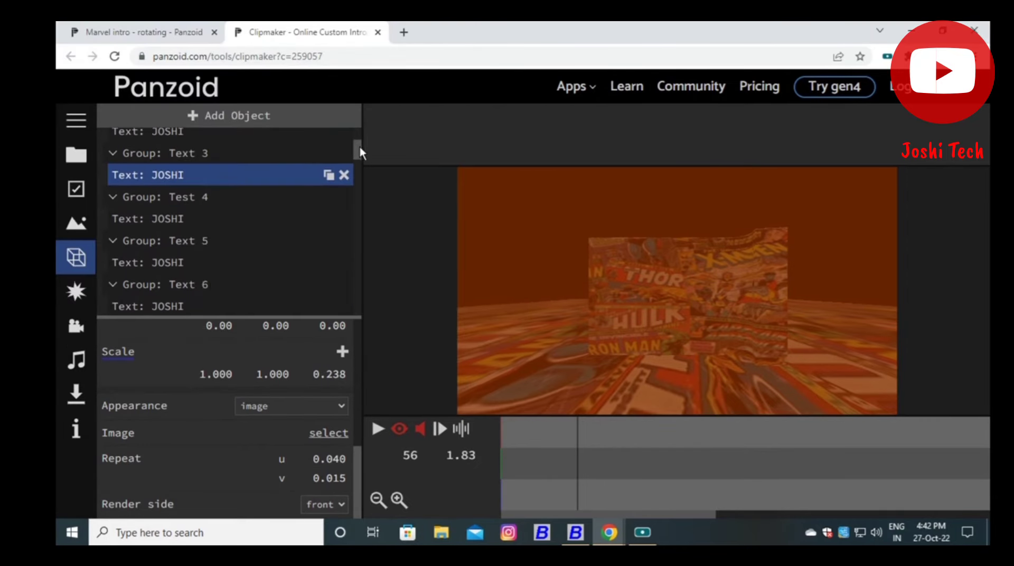
Apply thumbnails to the next three JOSHI texts further down the list
scroll(361, 153, down, 1)
click(253, 261)
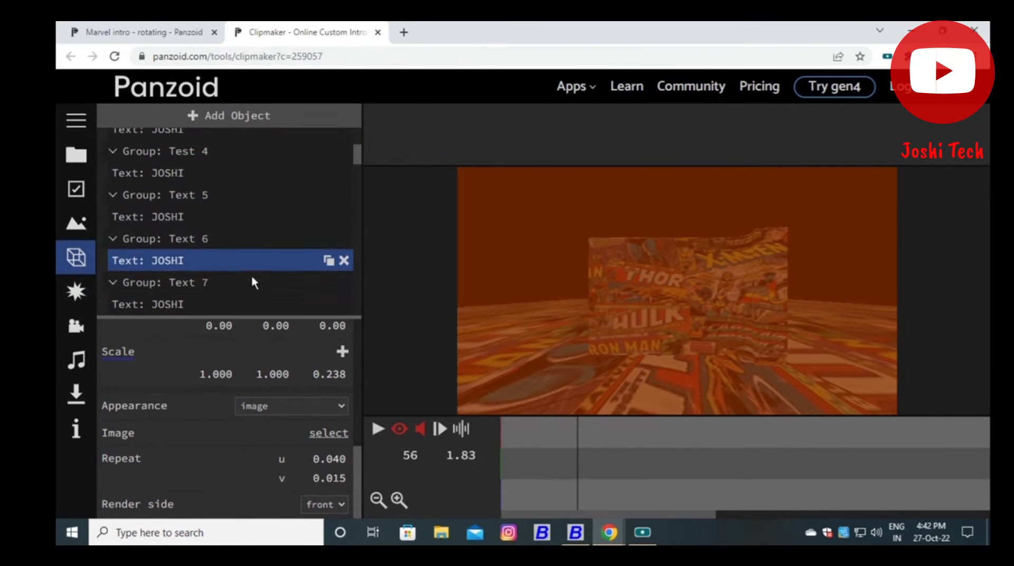
scroll(264, 238, down, 3)
click(148, 190)
click(328, 433)
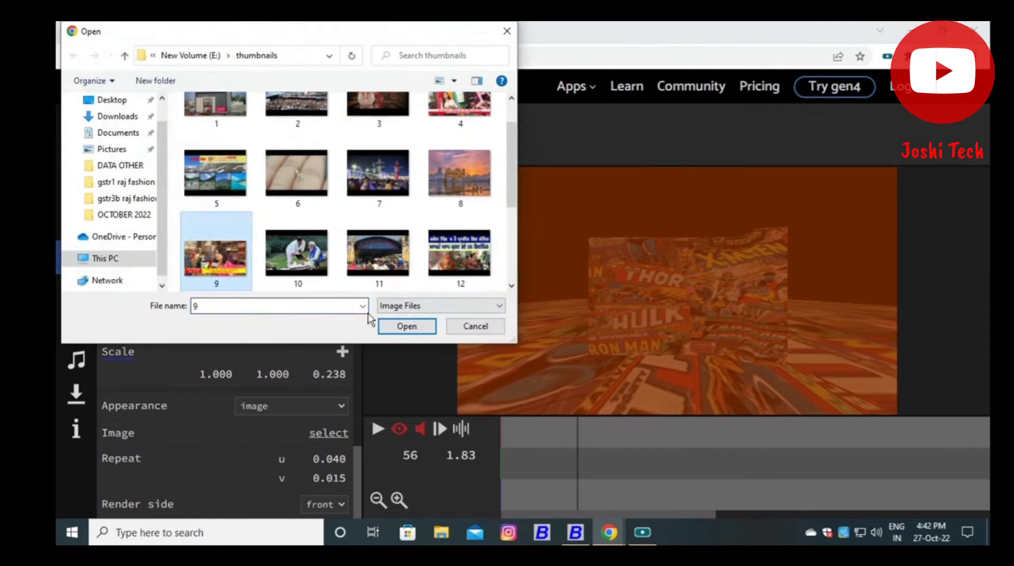
double_click(486, 165)
click(167, 257)
click(328, 433)
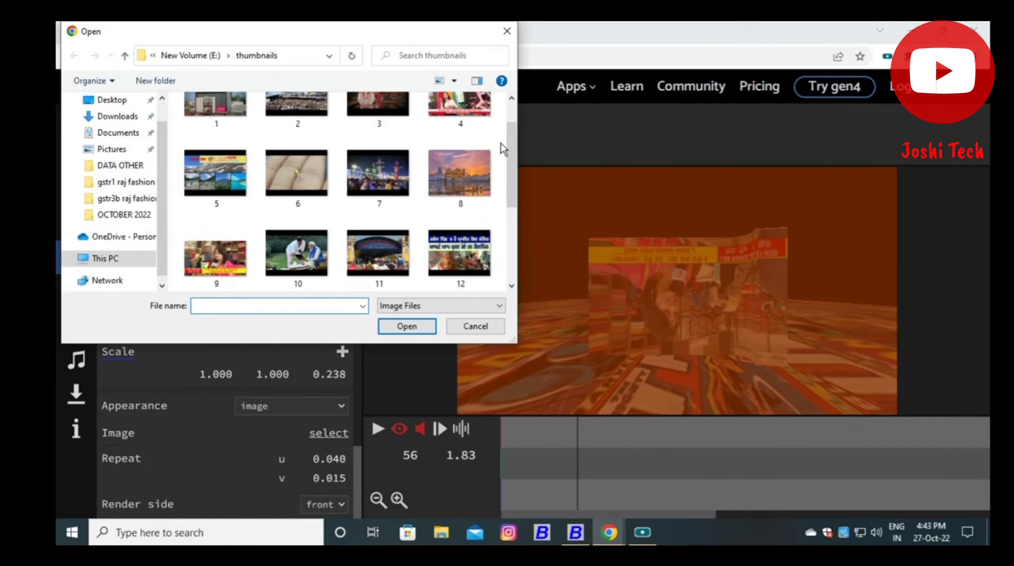
double_click(294, 177)
click(158, 300)
click(328, 433)
double_click(294, 176)
Texture the remaining JOSHI texts through Text 18, putting thumbnail 16 on Text 17
click(148, 199)
click(328, 433)
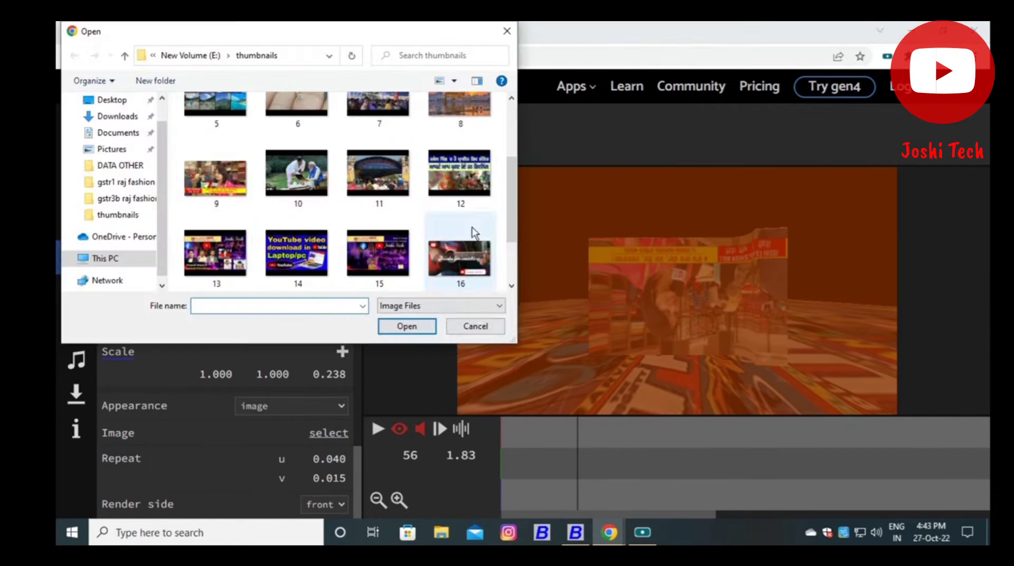
double_click(471, 240)
click(147, 222)
click(148, 265)
click(328, 433)
double_click(378, 174)
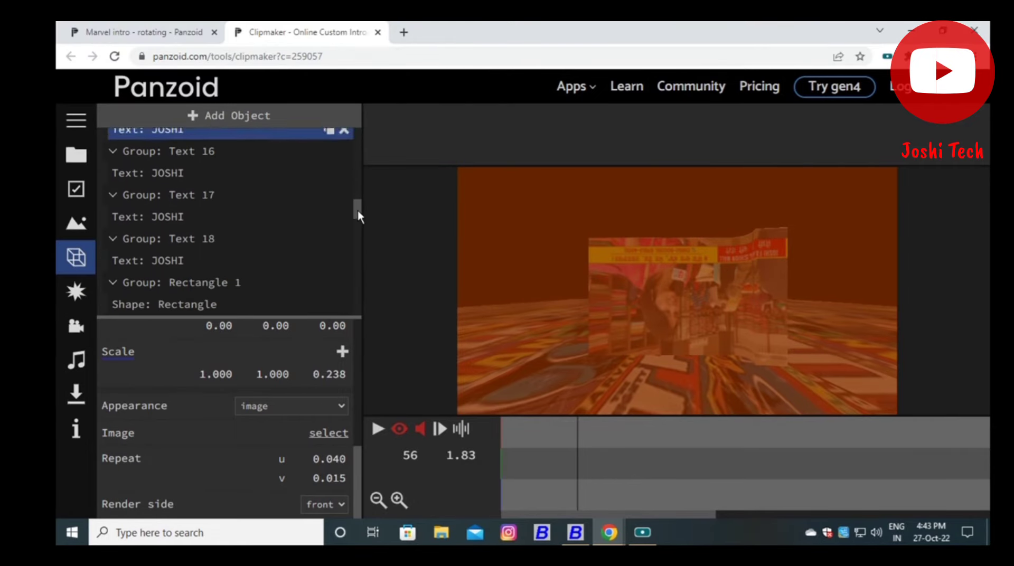
scroll(253, 222, down, 1)
click(158, 217)
click(329, 433)
double_click(459, 179)
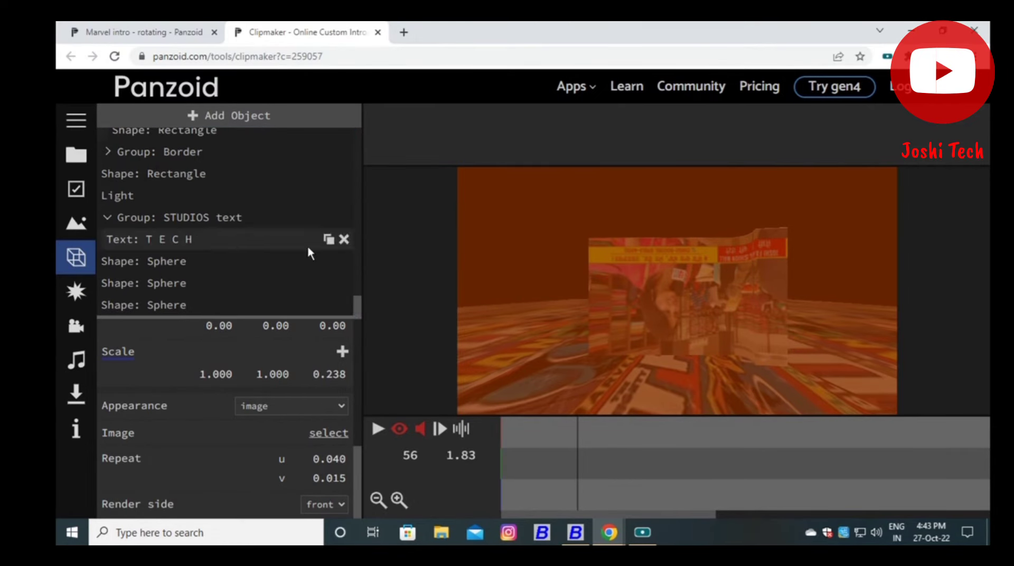
click(148, 247)
click(329, 433)
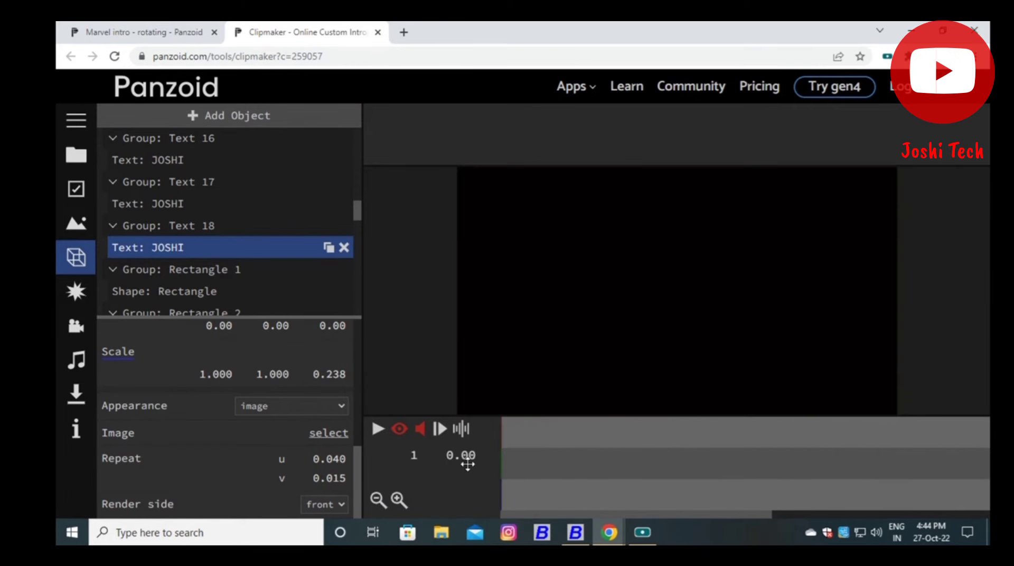
Play the thumbnail-textured intro to its JOSHI TECH logo and pause at 1.20 s
click(378, 429)
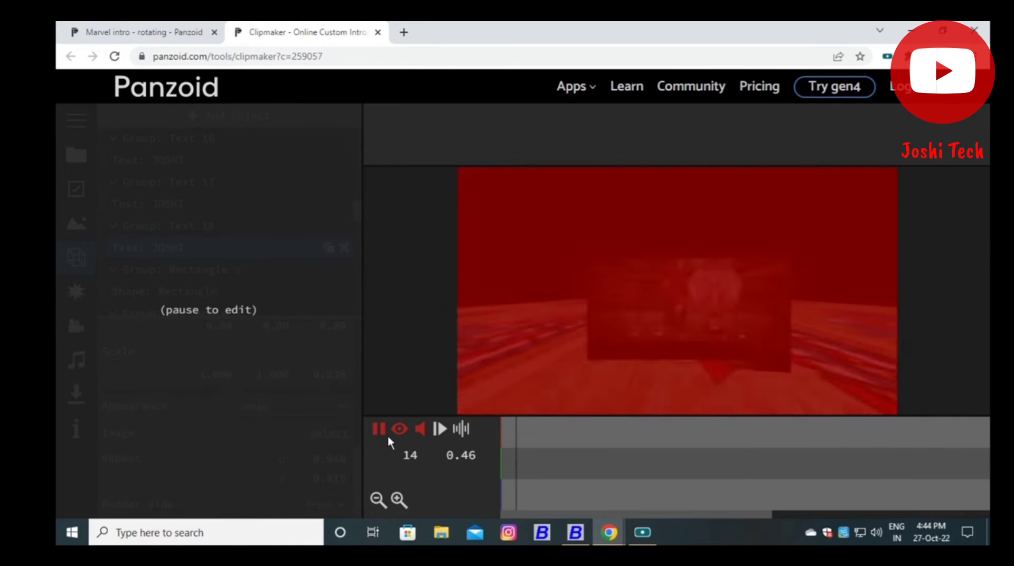
click(378, 429)
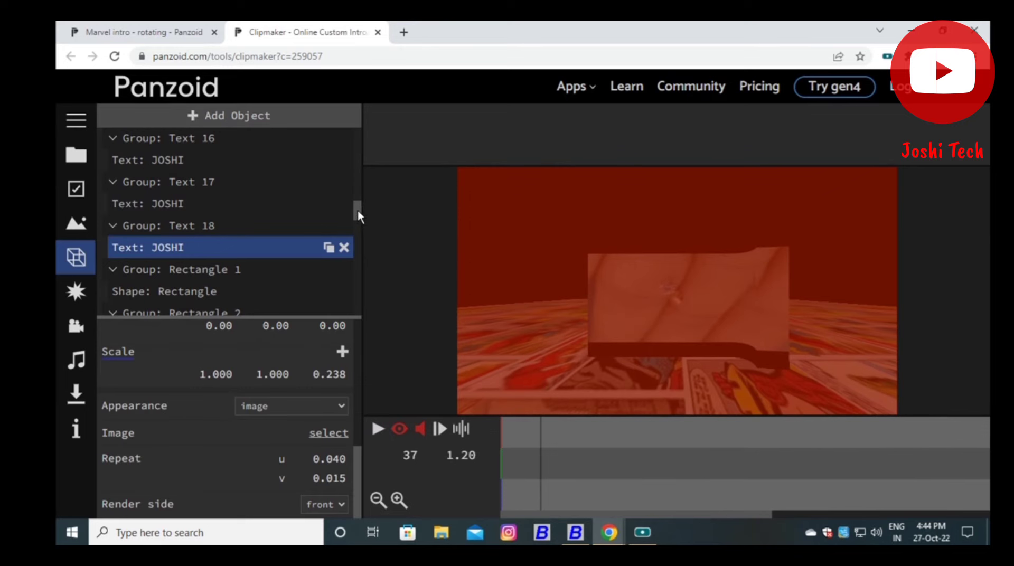
drag(357, 210, 356, 220)
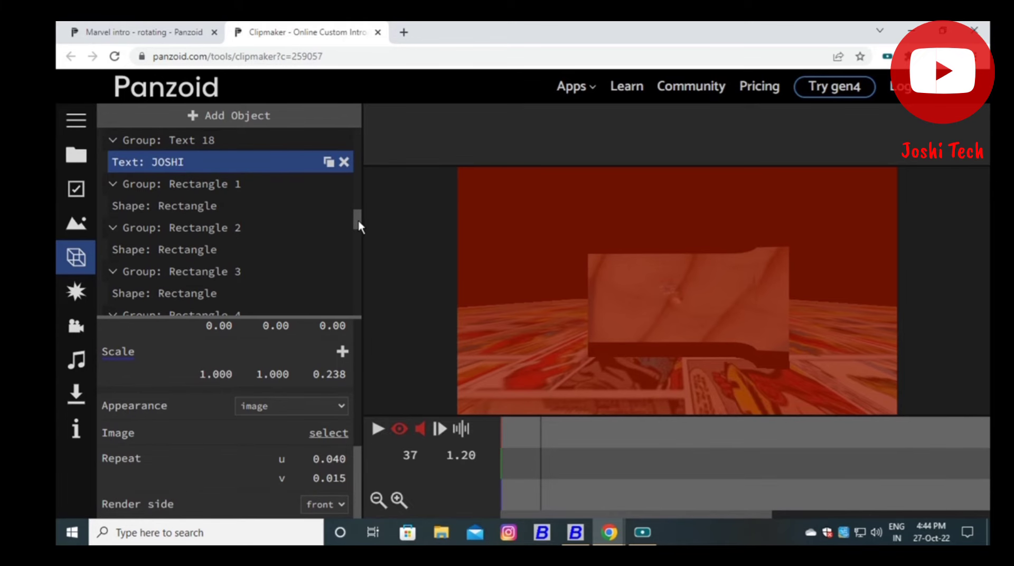
Put thumbnail image 18 on Rectangle 1's shape
mouse_move(235, 182)
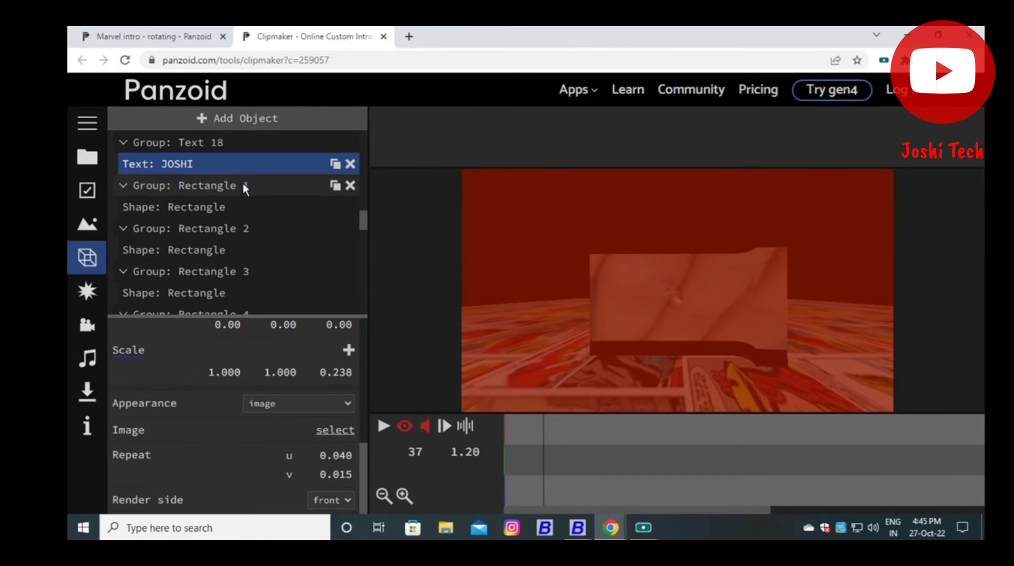
click(194, 186)
click(197, 208)
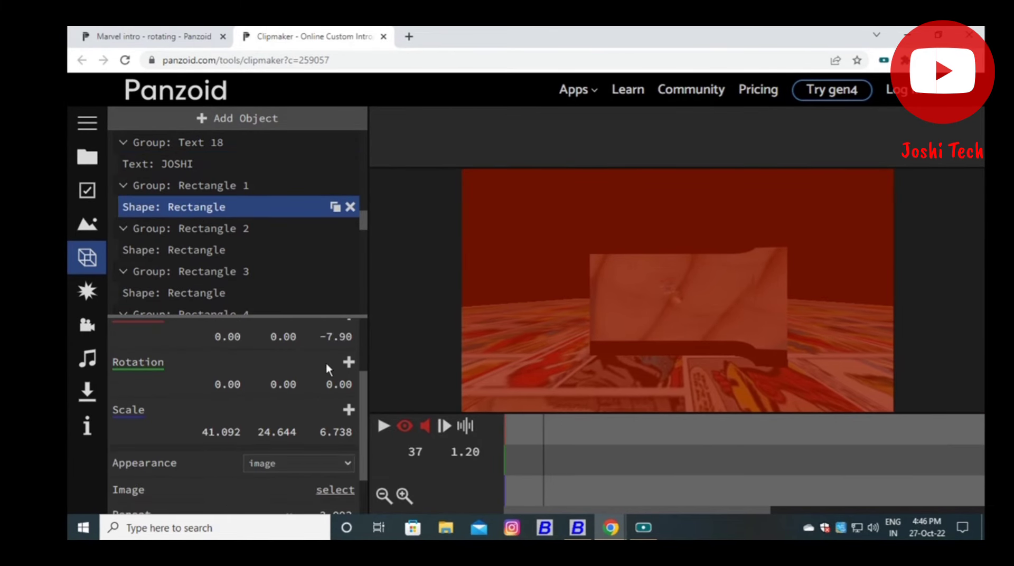
drag(365, 428, 367, 469)
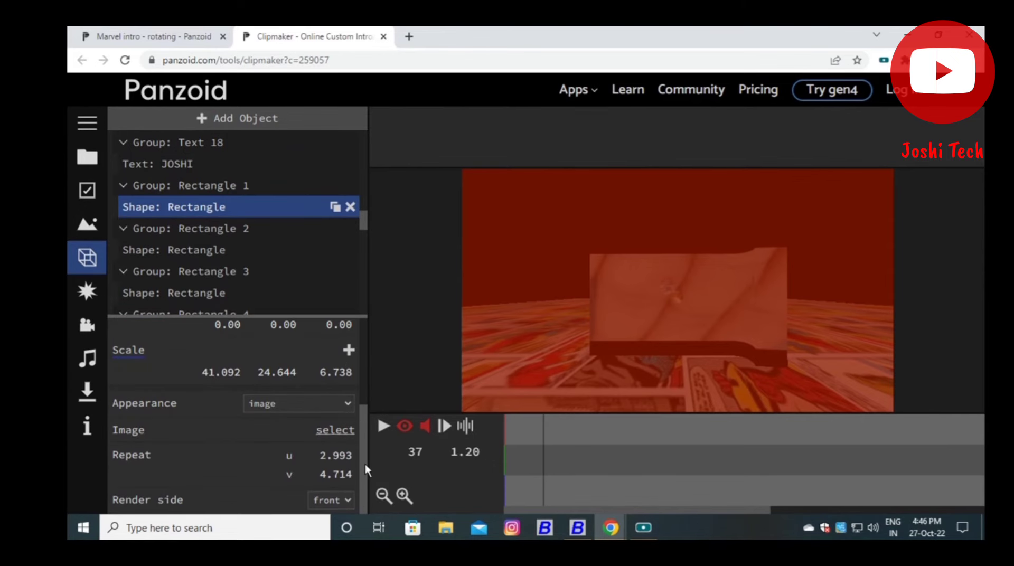
click(329, 432)
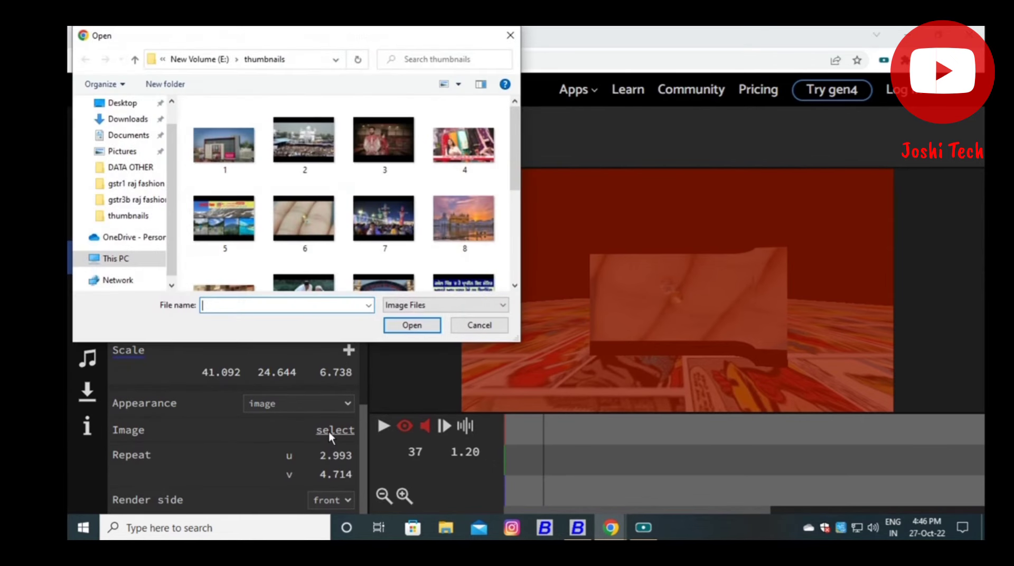
scroll(422, 253, down, 2)
scroll(424, 267, down, 3)
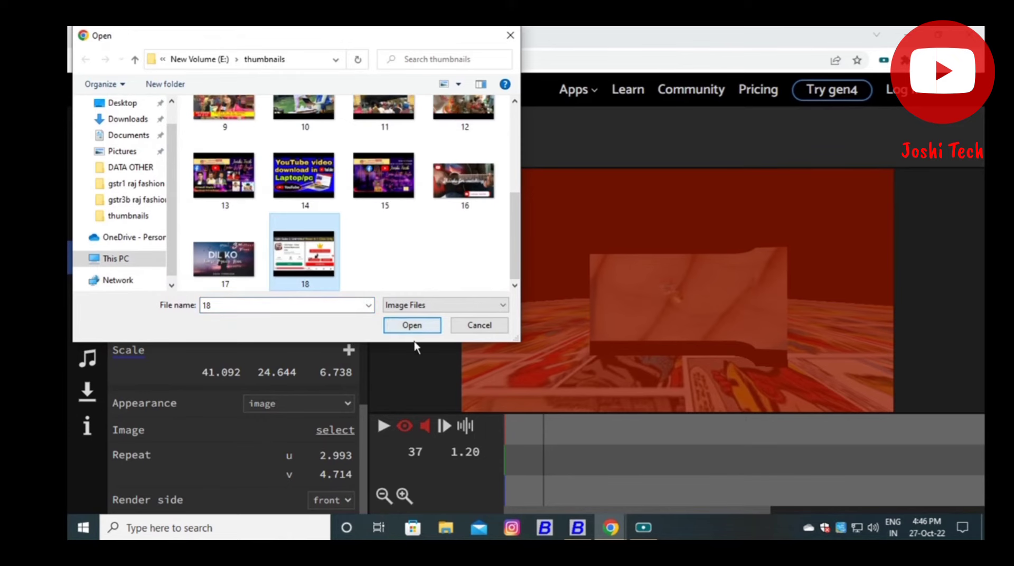
click(412, 326)
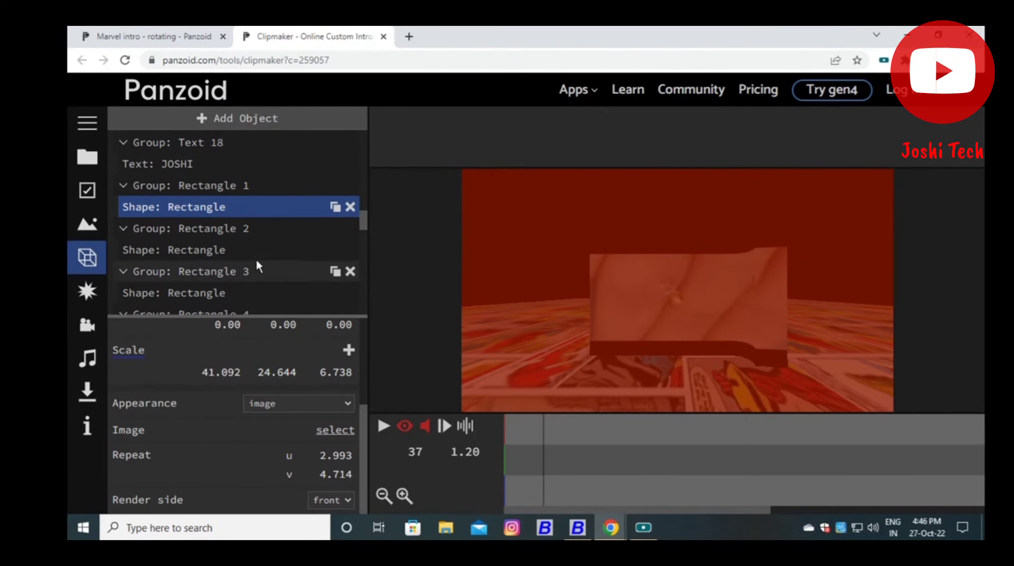
Put thumbnail image 17 on Rectangle 2's shape
click(174, 256)
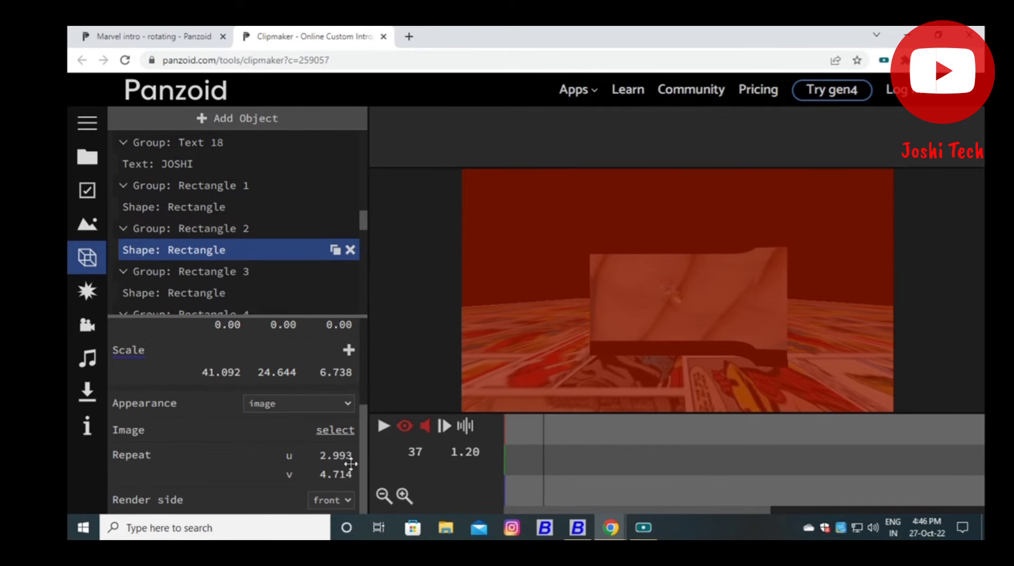
click(333, 432)
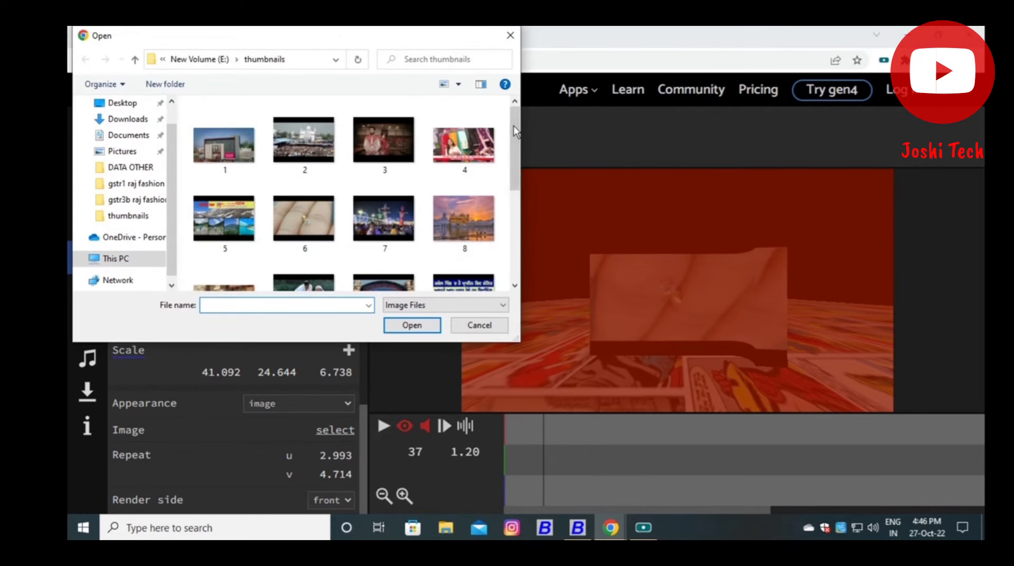
scroll(501, 268, down, 3)
click(217, 263)
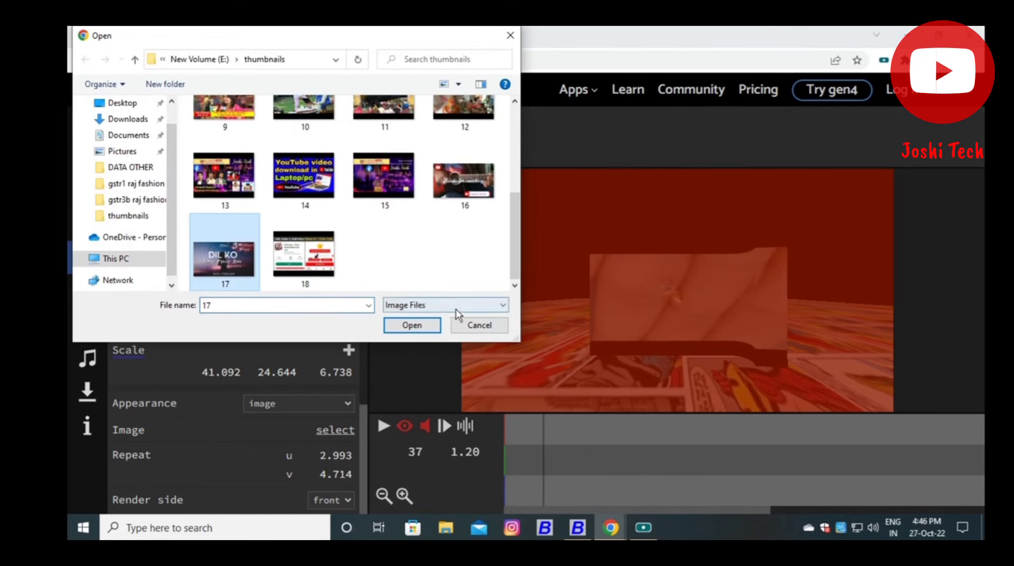
click(412, 325)
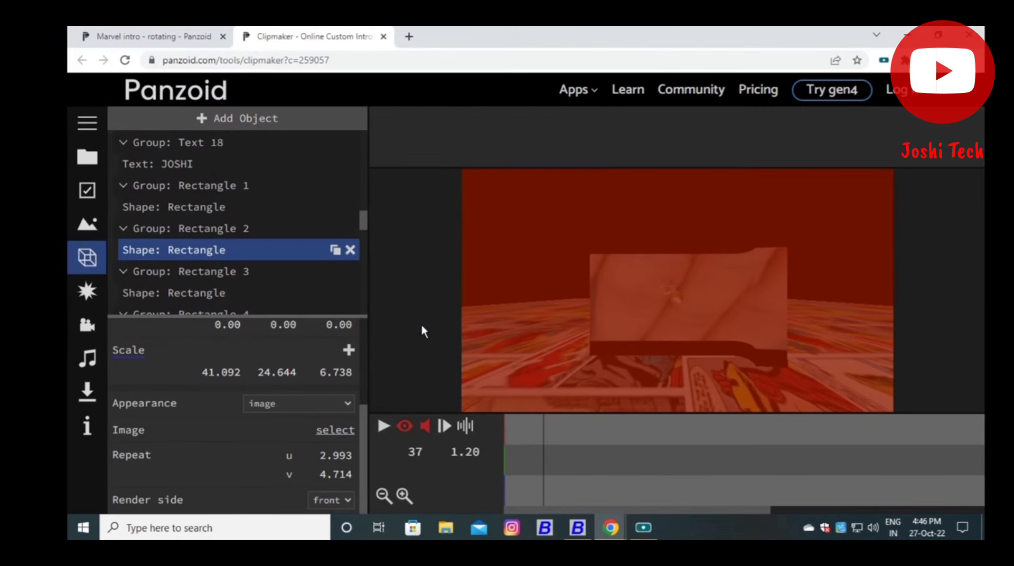
click(225, 293)
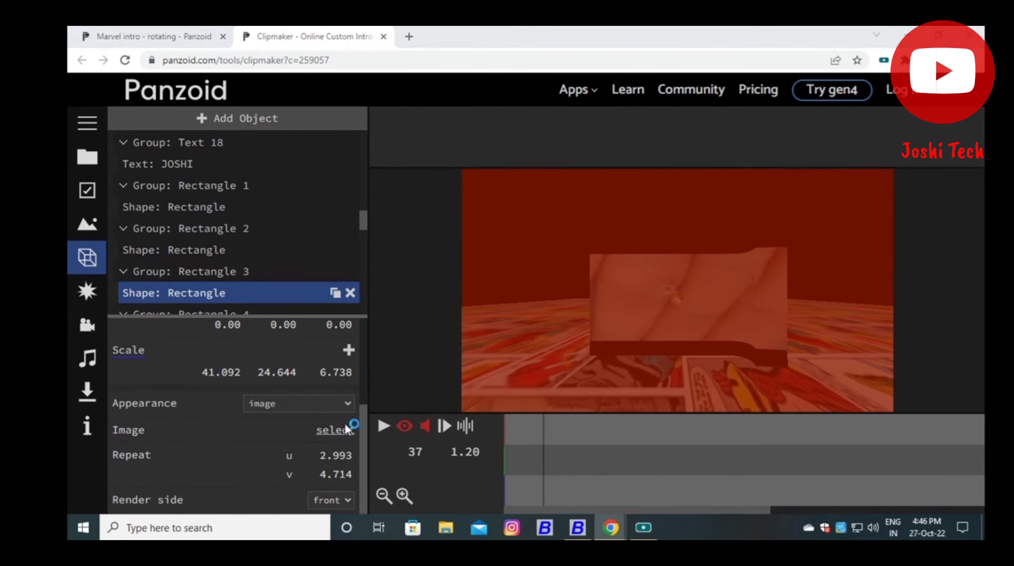
Give Rectangles 3 and 4 their thumbnails, with thumbnail 15 on Rectangle 4
click(335, 431)
scroll(343, 201, down, 3)
click(467, 169)
click(412, 325)
scroll(363, 229, down, 1)
scroll(362, 231, down, 4)
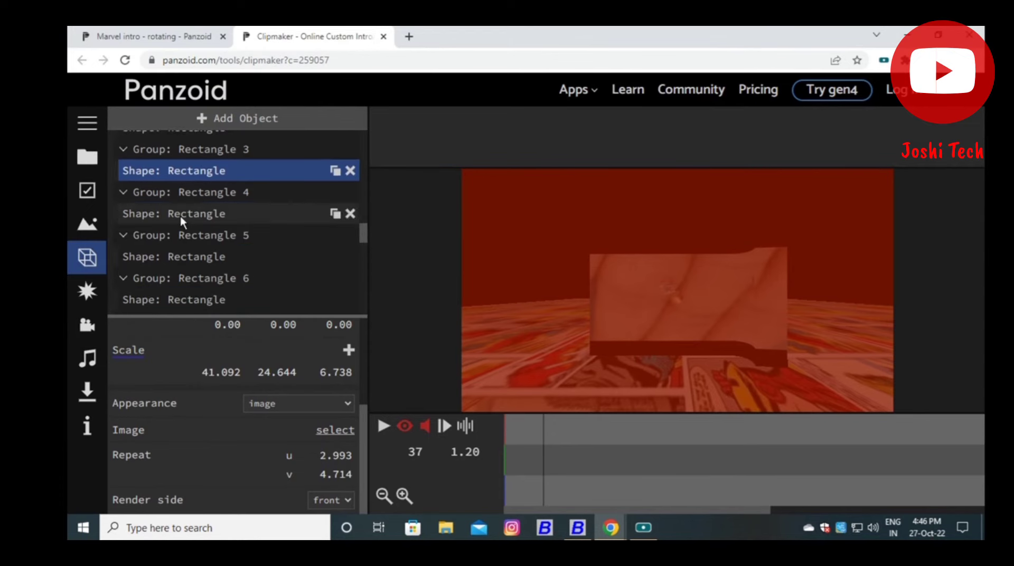
click(211, 214)
click(334, 431)
click(363, 183)
Apply thumbnail 14 to Rectangle 5 and the next thumbnail to Rectangle 6
click(412, 325)
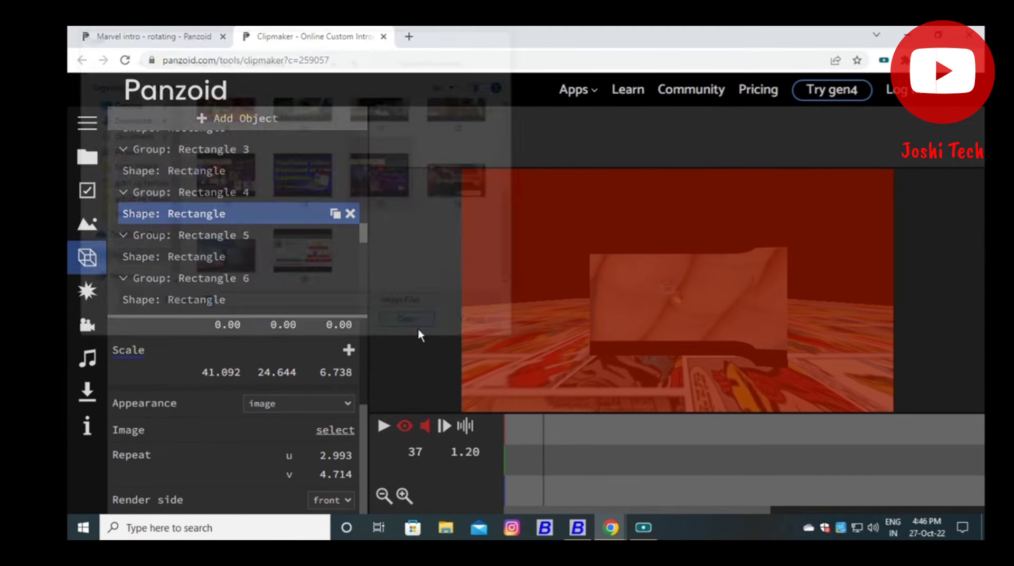
click(248, 257)
click(335, 431)
scroll(498, 292, down, 3)
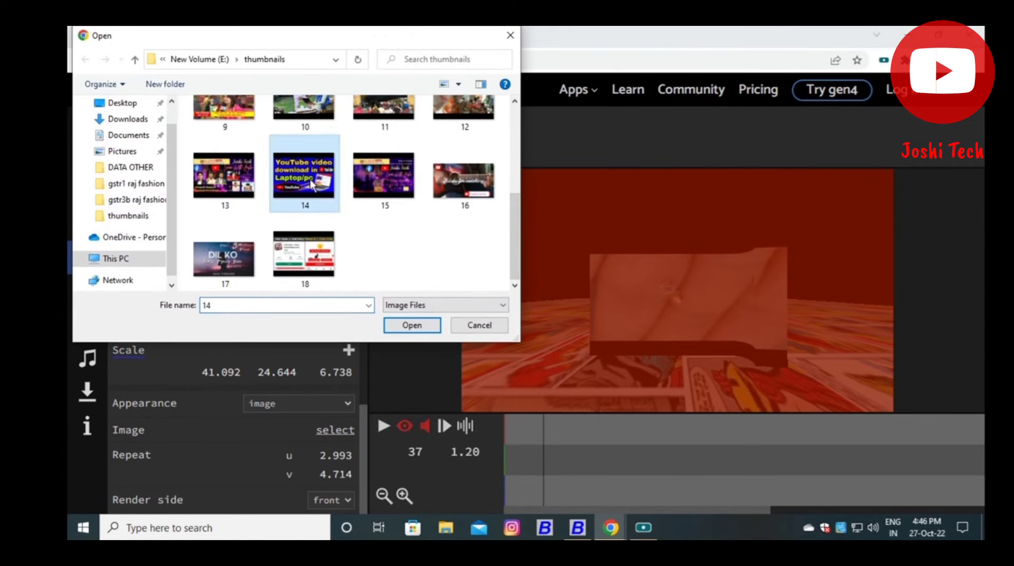
click(412, 325)
scroll(274, 216, down, 4)
click(271, 215)
click(334, 430)
scroll(523, 293, down, 3)
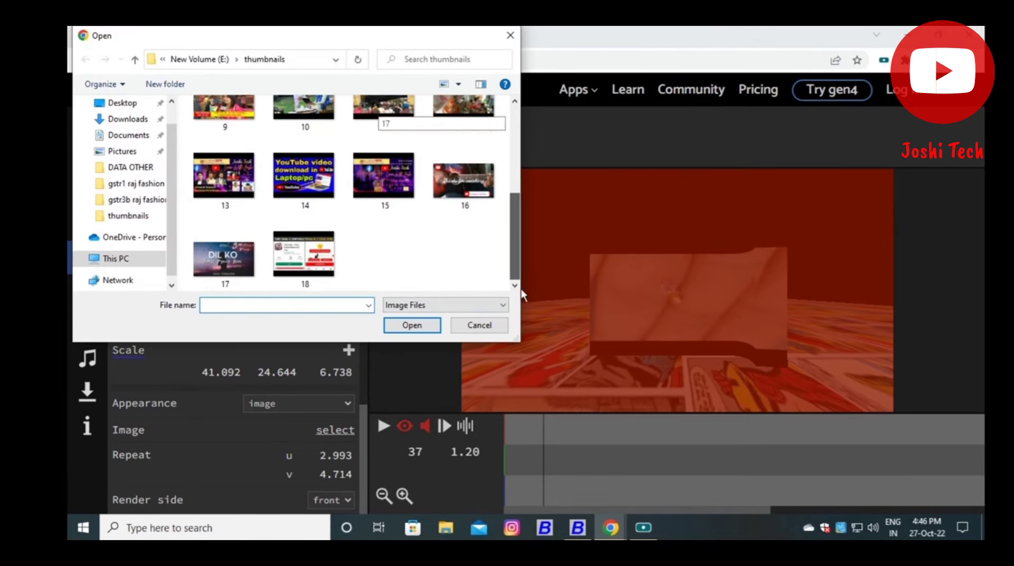
click(386, 332)
Put thumbnail 12 on Rectangle 7 and thumbnail 11 on Rectangle 8
click(248, 258)
click(335, 431)
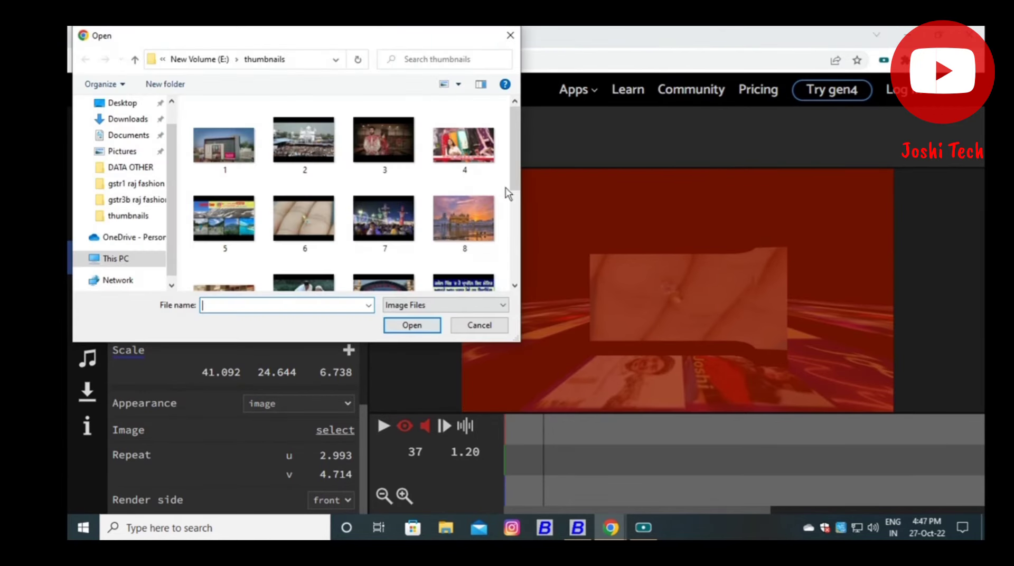
scroll(463, 158, down, 3)
double_click(462, 113)
scroll(219, 217, down, 3)
click(220, 214)
click(335, 431)
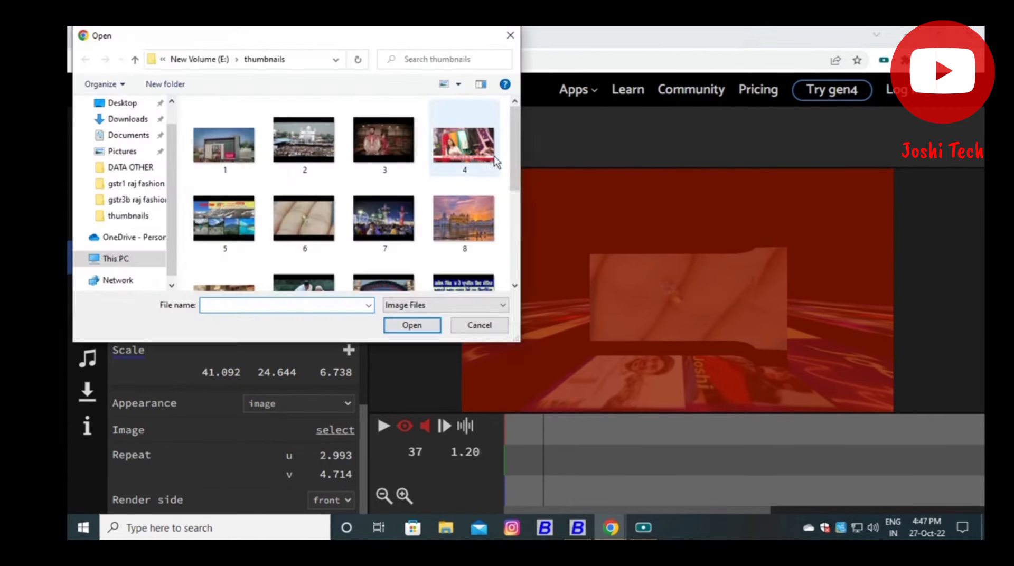
scroll(422, 211, down, 3)
click(384, 156)
click(412, 325)
Texture Rectangles 9 and 10, using thumbnail 10 on Rectangle 9
click(222, 254)
click(335, 431)
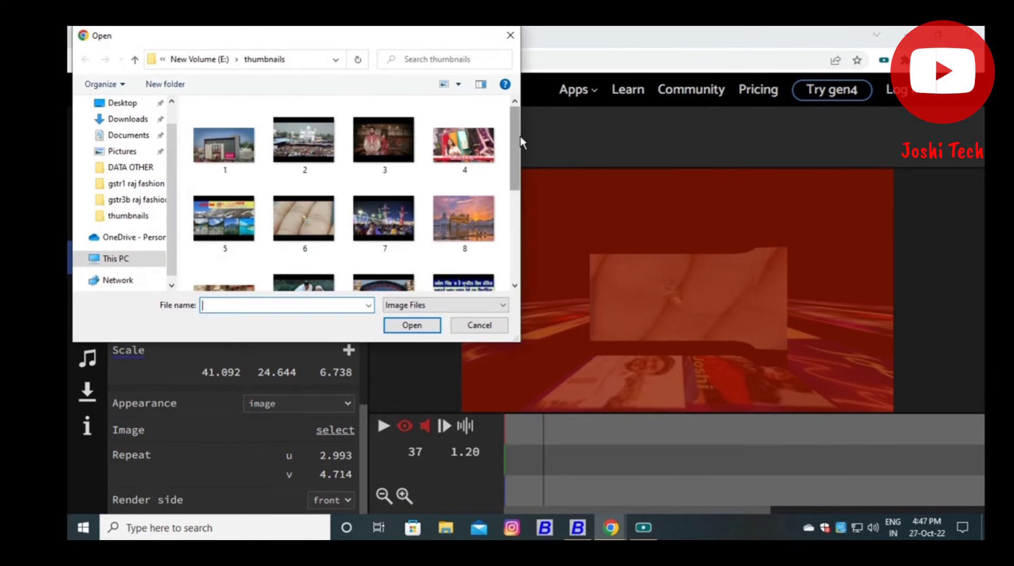
scroll(331, 211, down, 2)
click(331, 212)
click(412, 325)
click(335, 430)
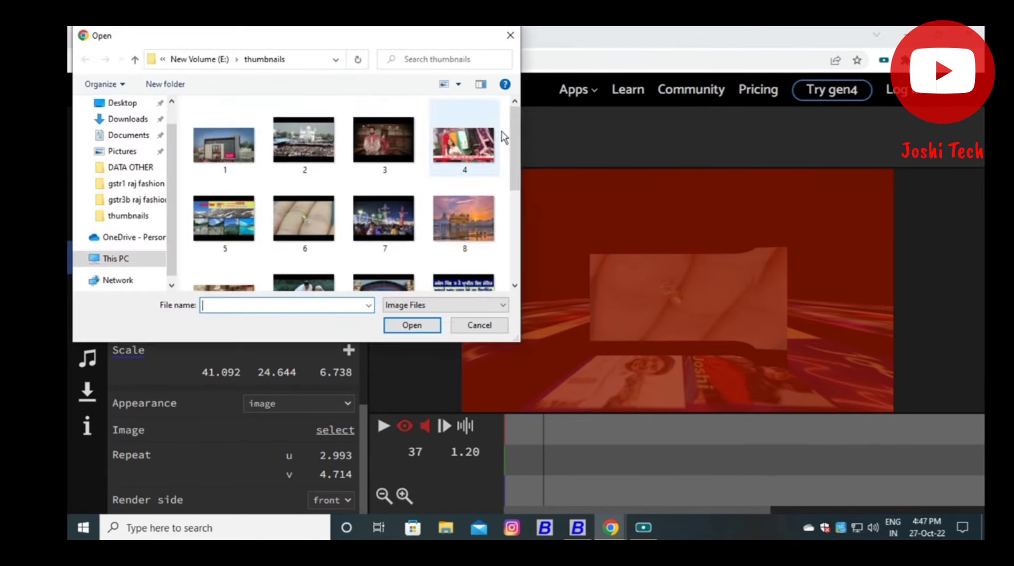
scroll(418, 198, down, 2)
scroll(418, 198, down, 2)
double_click(281, 145)
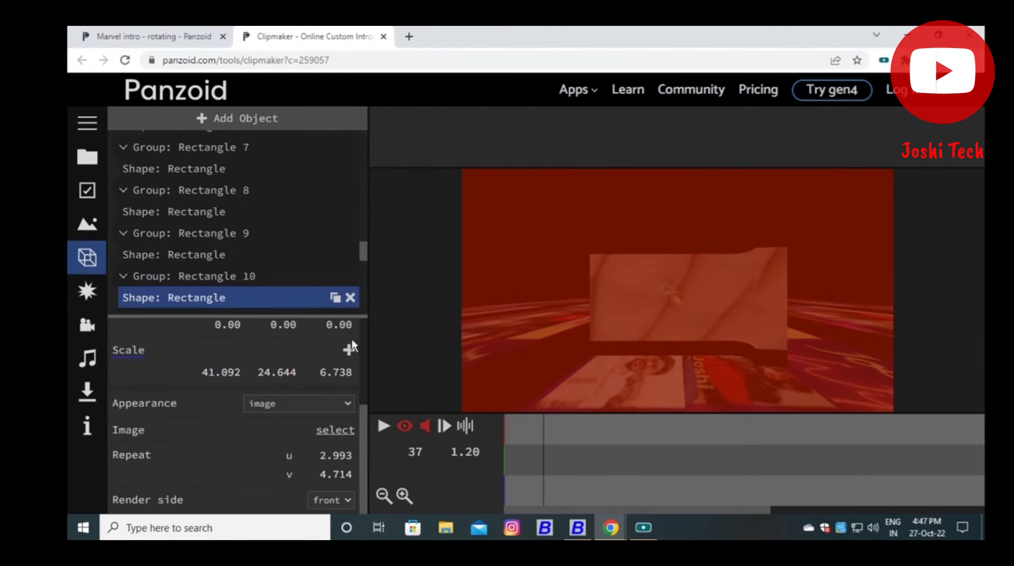
drag(364, 232, 366, 269)
Apply thumbnail 8 to Rectangle 11, another to Rectangle 12, and thumbnail 6 to Rectangle 13
click(334, 430)
scroll(422, 201, down, 2)
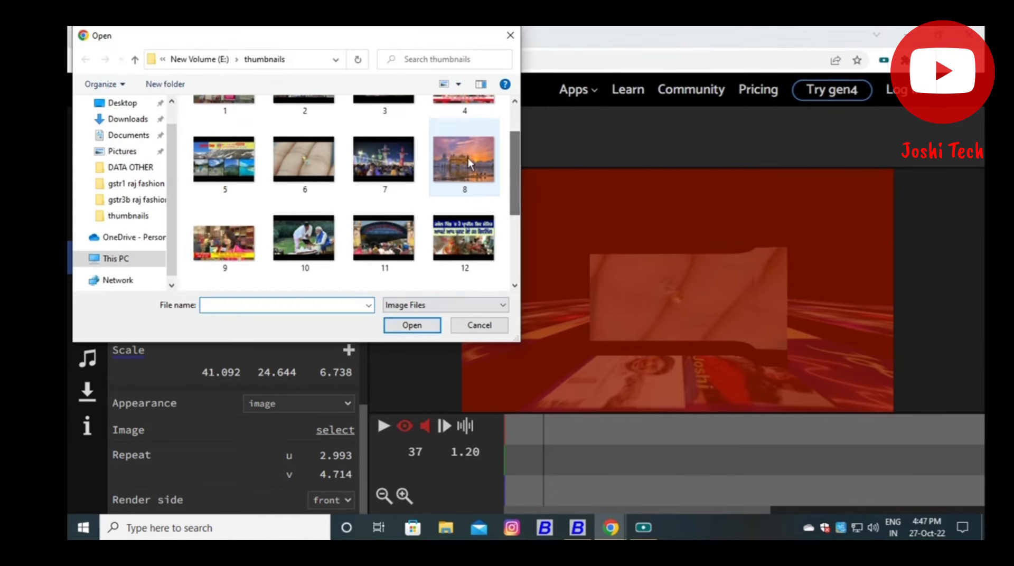
double_click(464, 153)
click(275, 203)
click(335, 430)
double_click(384, 216)
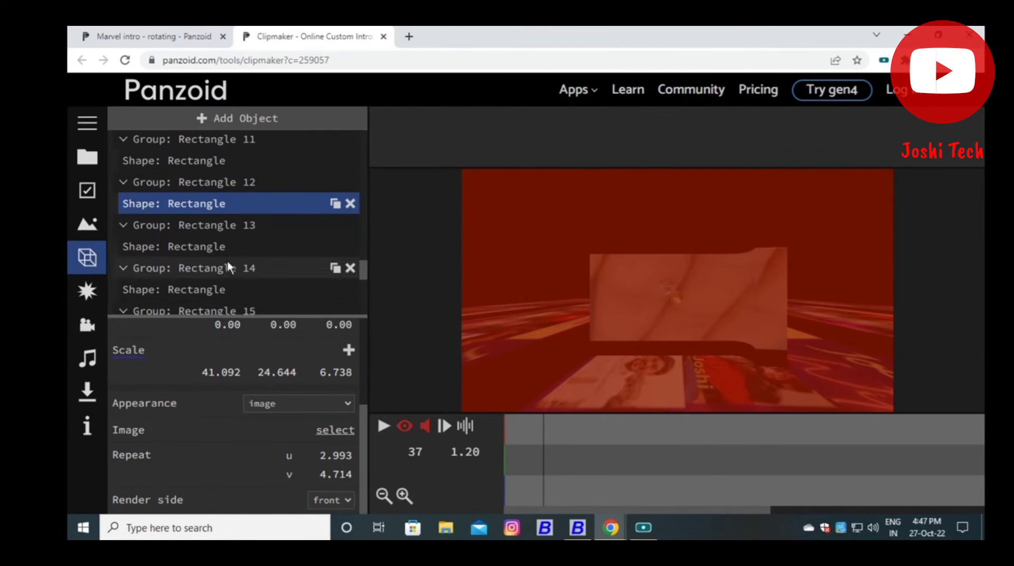
click(227, 247)
click(335, 430)
click(304, 216)
click(411, 326)
Texture Rectangles 14 through 17, with thumbnail 5 on Rectangle 14
click(227, 290)
click(335, 430)
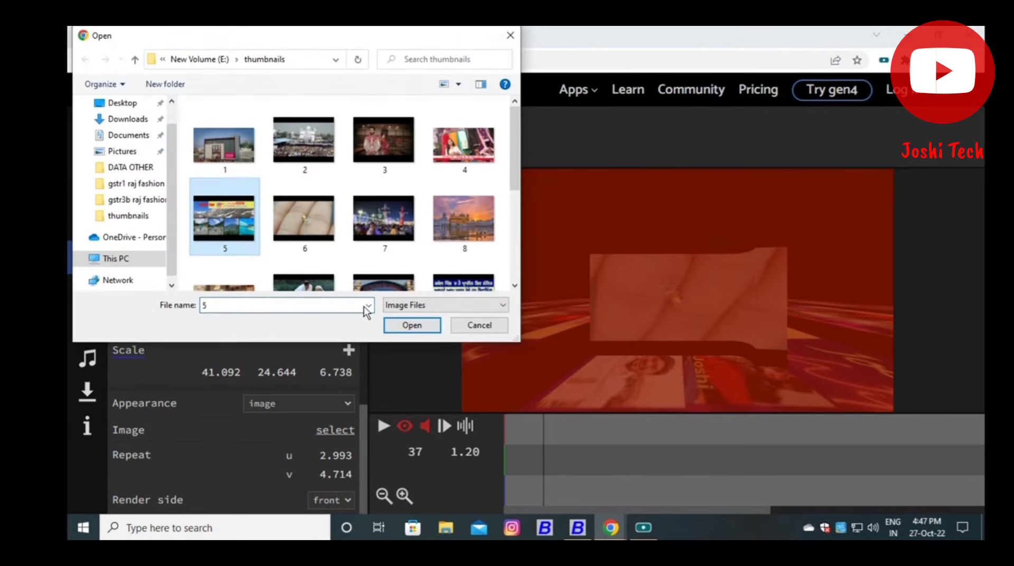
double_click(223, 218)
drag(362, 264, 363, 286)
click(258, 199)
click(335, 430)
double_click(464, 140)
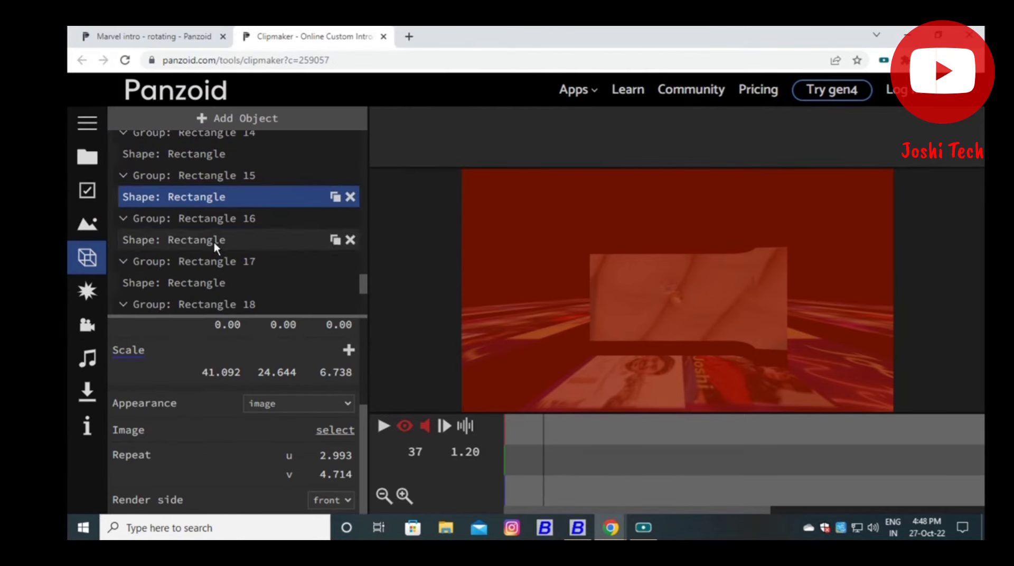
click(227, 240)
click(335, 430)
double_click(385, 141)
click(253, 290)
click(335, 430)
double_click(308, 140)
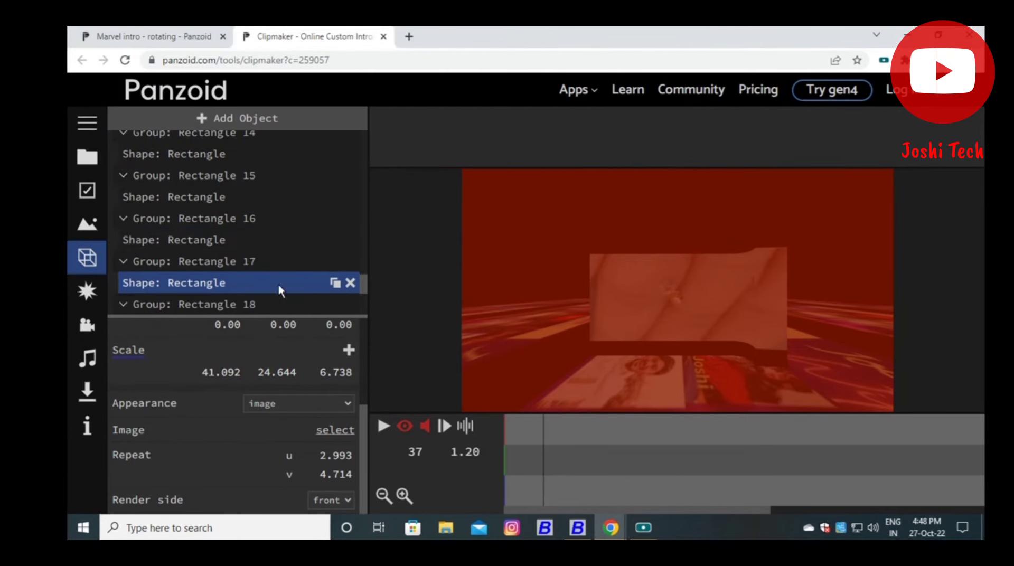
drag(364, 276, 366, 289)
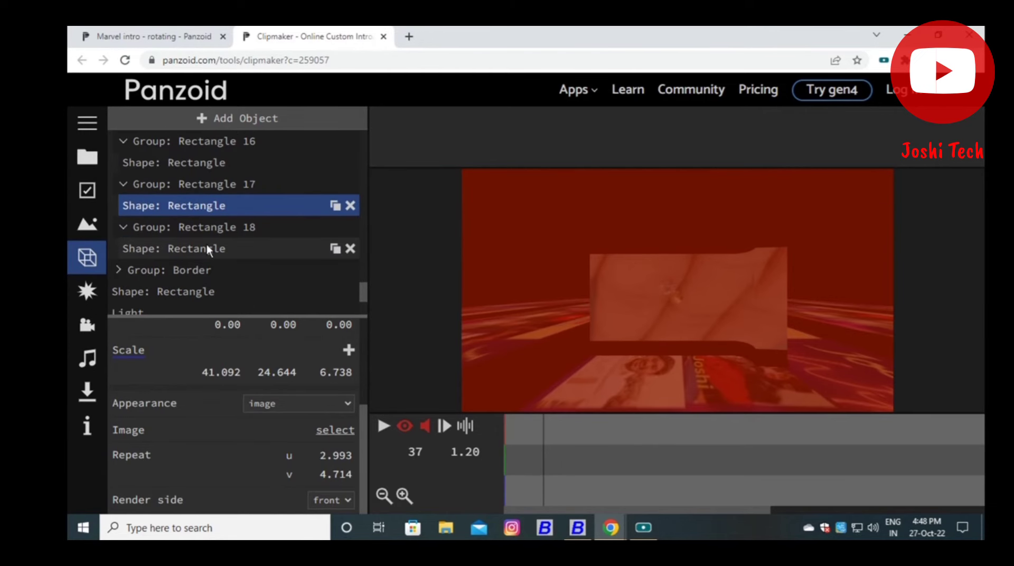
Give Rectangle 18 its thumbnail and rewind the preview to 0.00
click(220, 246)
click(335, 430)
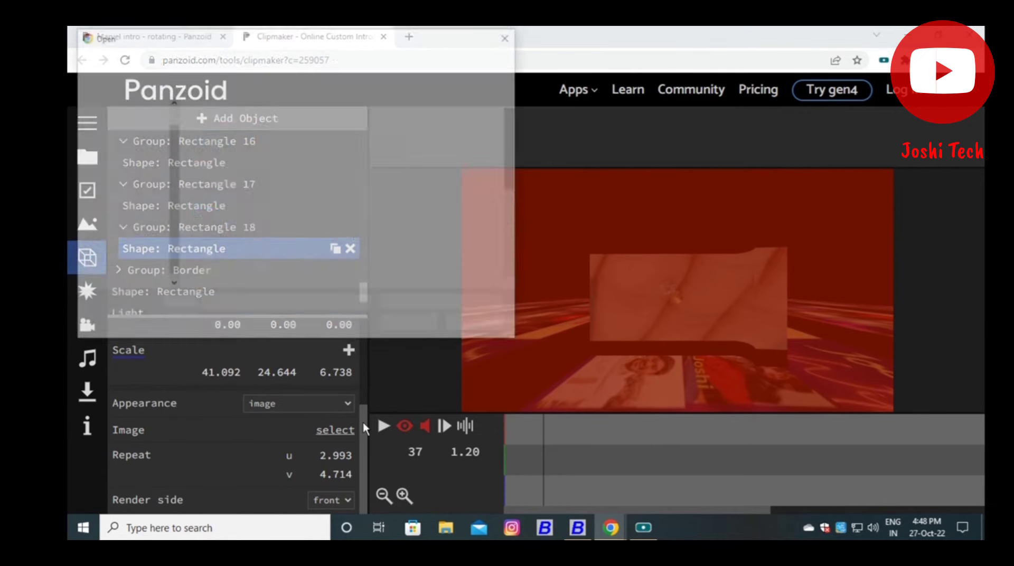
click(411, 326)
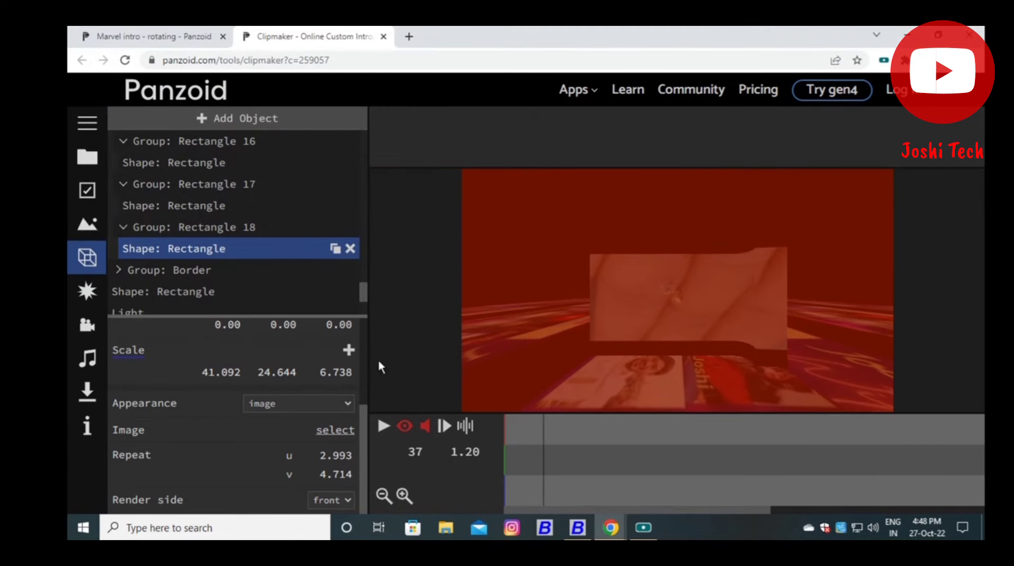
click(507, 449)
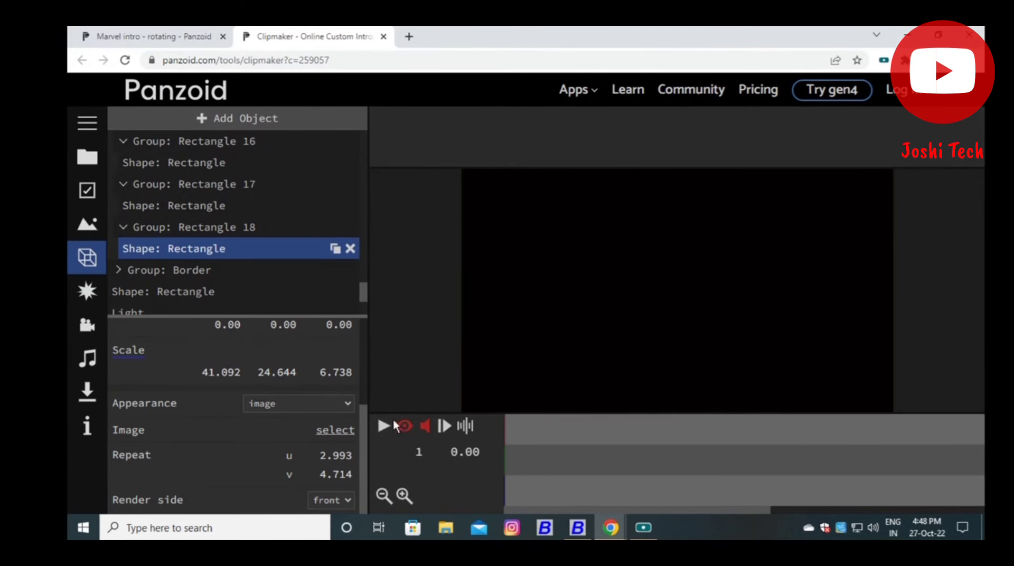
click(385, 426)
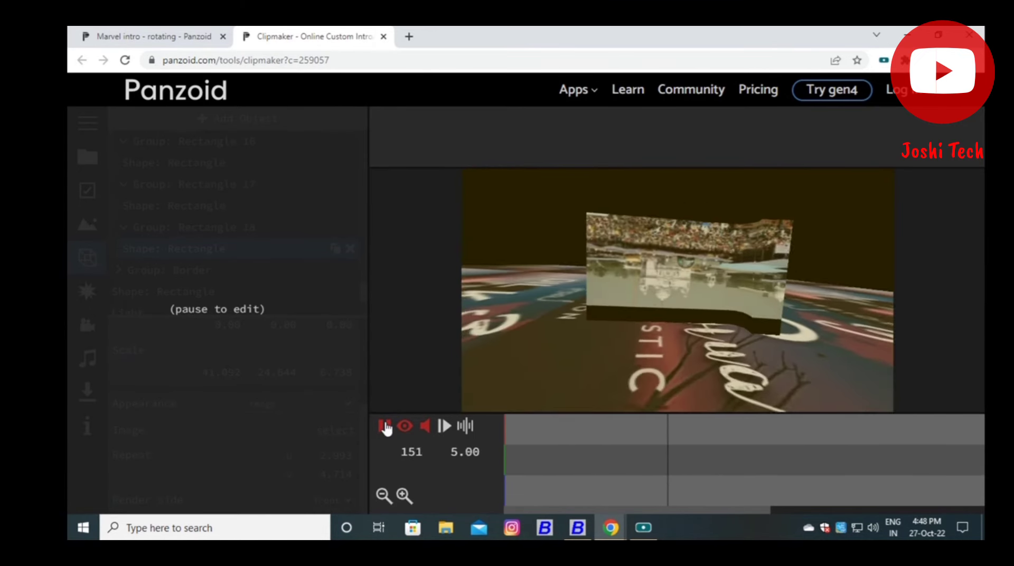
click(384, 426)
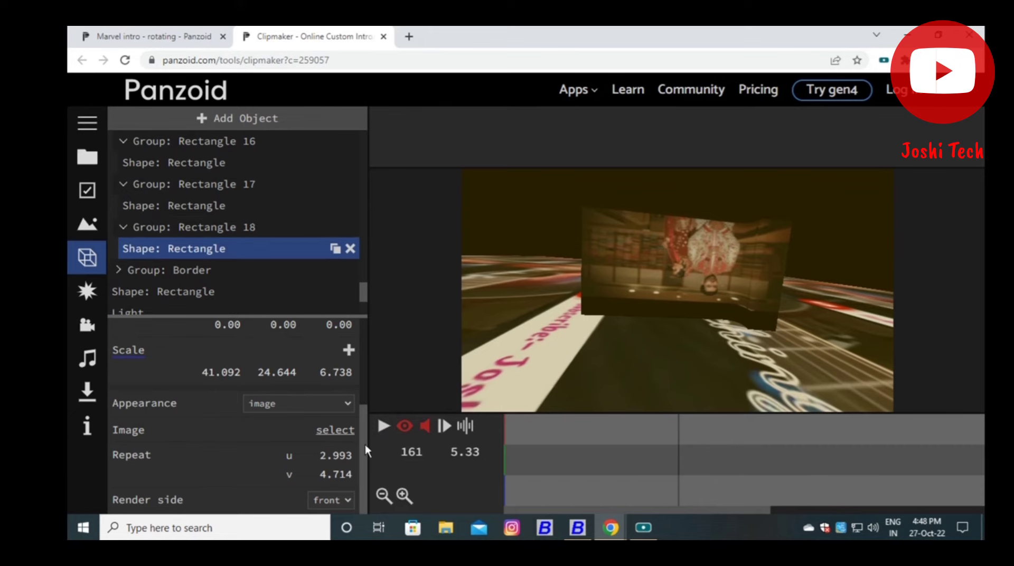
drag(366, 452, 369, 333)
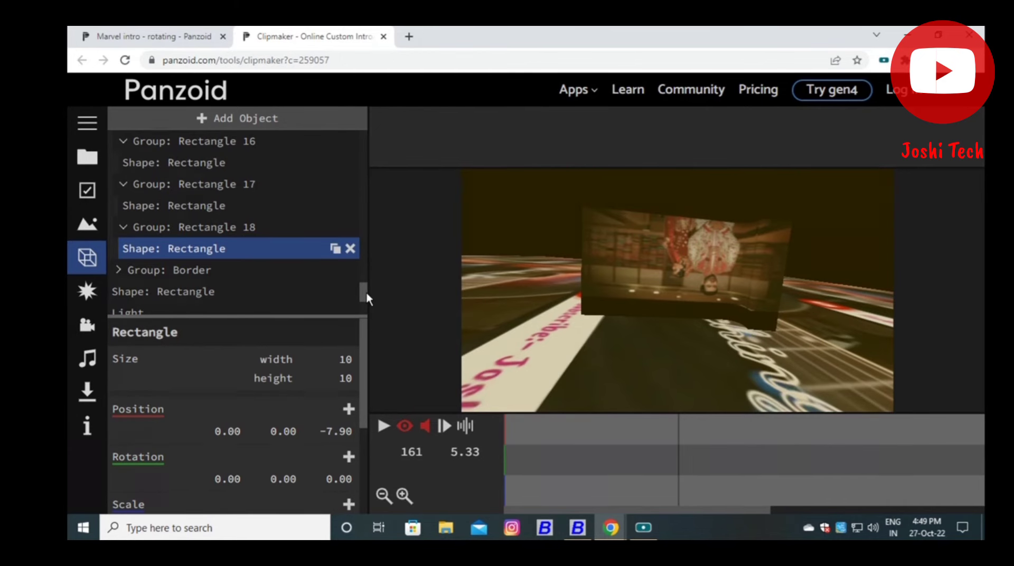
drag(575, 446, 476, 461)
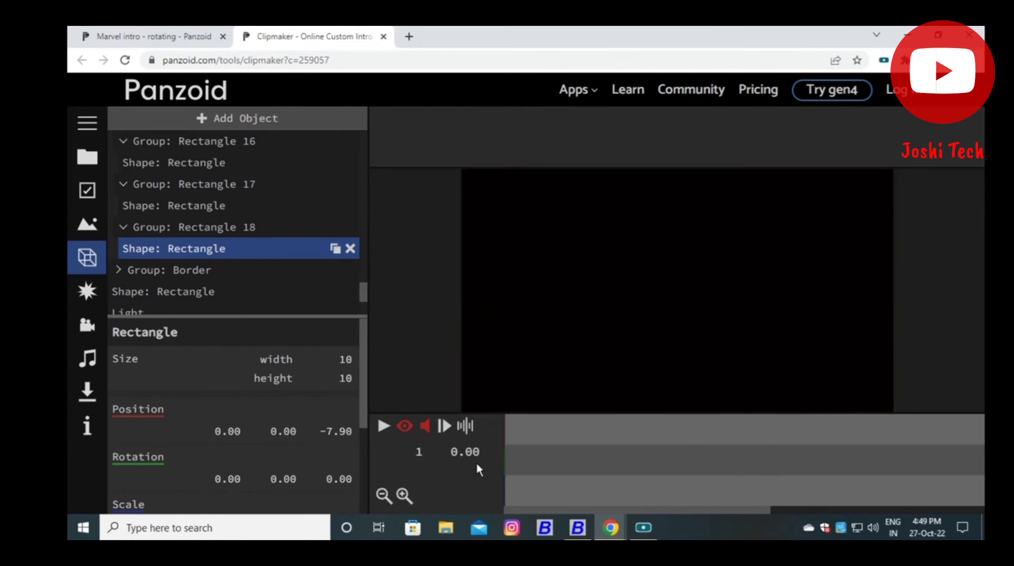
click(383, 427)
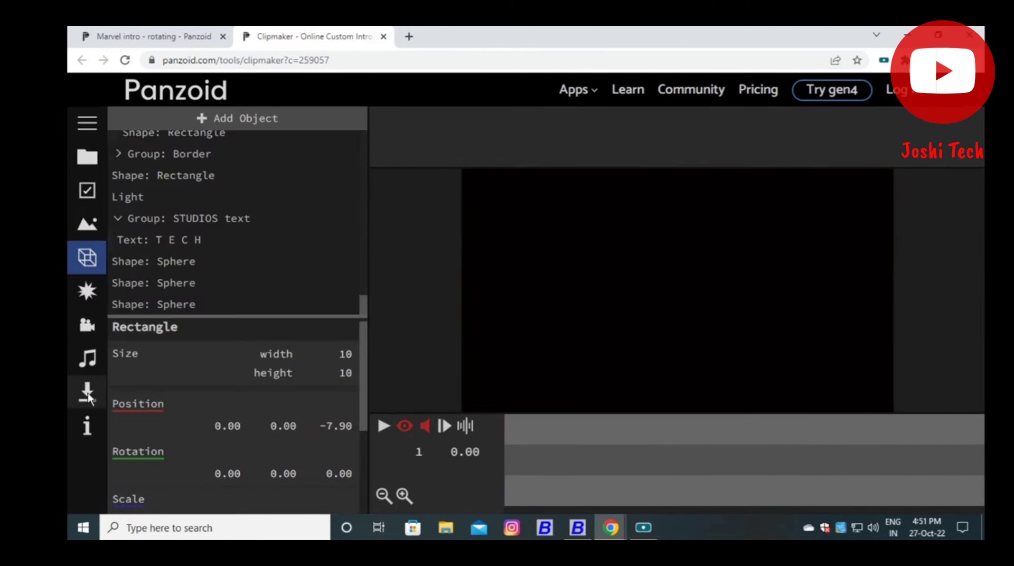
Render the customized intro and download the result as video.mkv
click(87, 392)
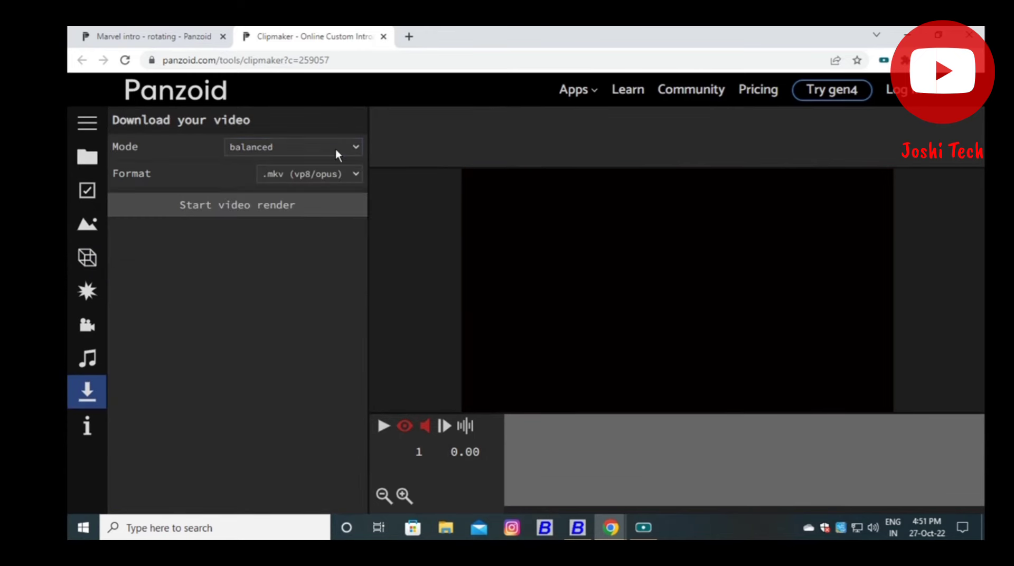
click(302, 197)
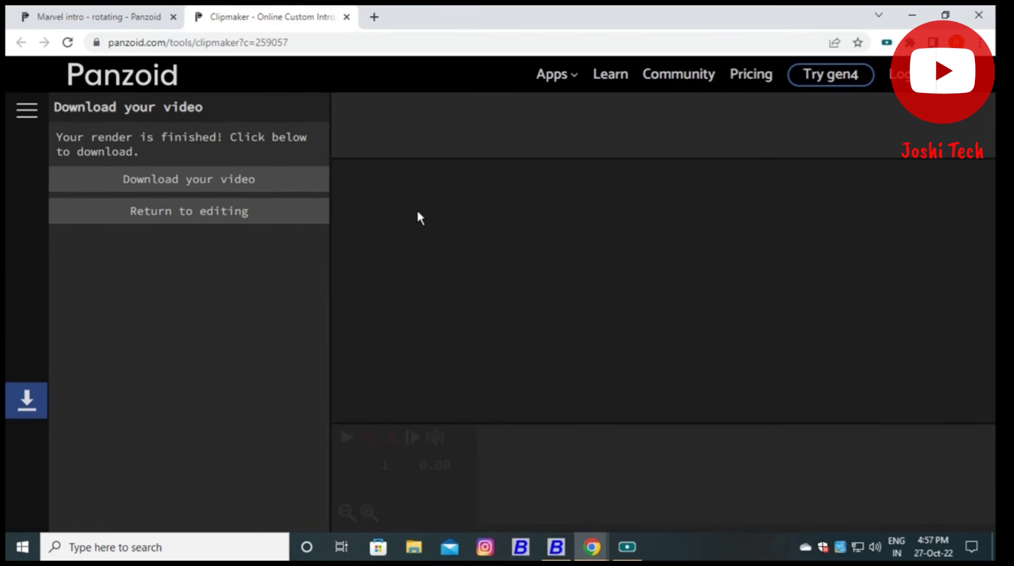
click(205, 180)
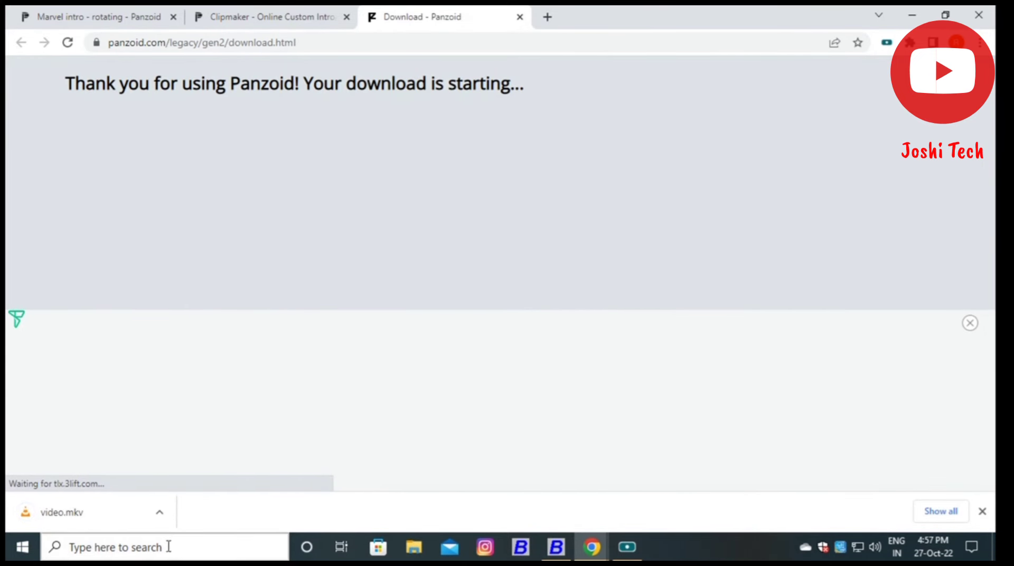
Open video.mkv in VLC, play it full screen, and rewind it slightly
click(73, 513)
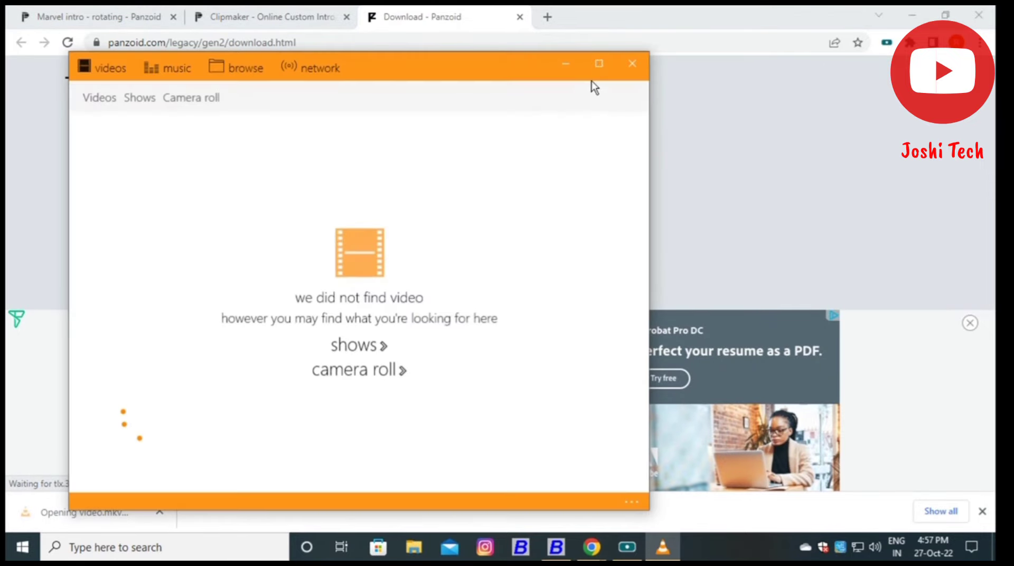
click(600, 64)
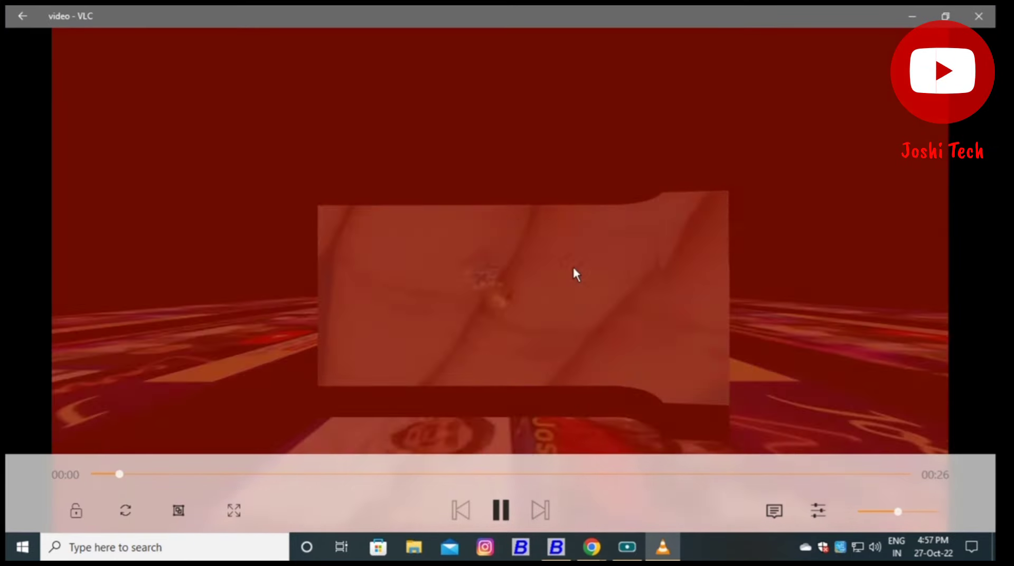
double_click(572, 265)
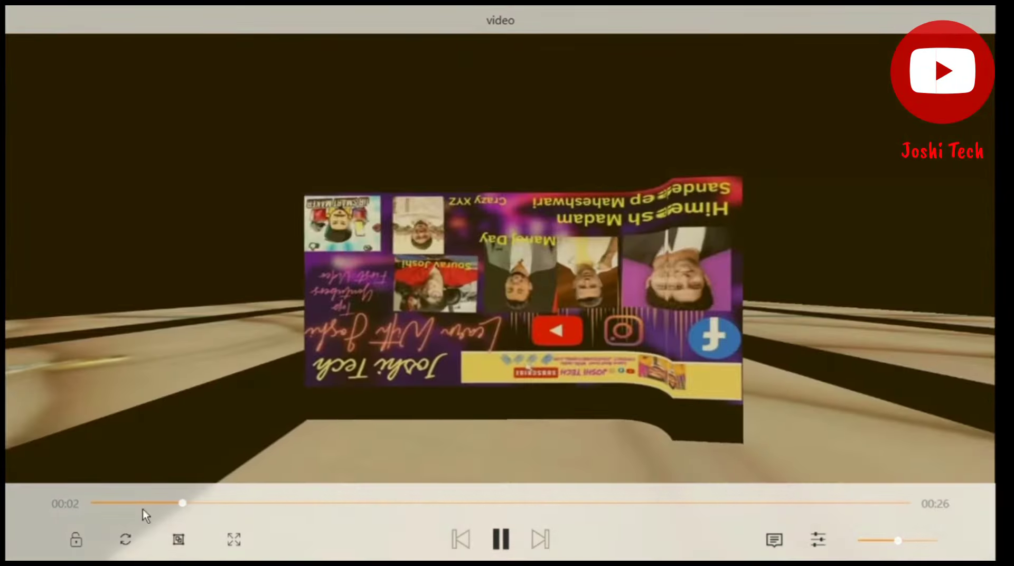
click(135, 503)
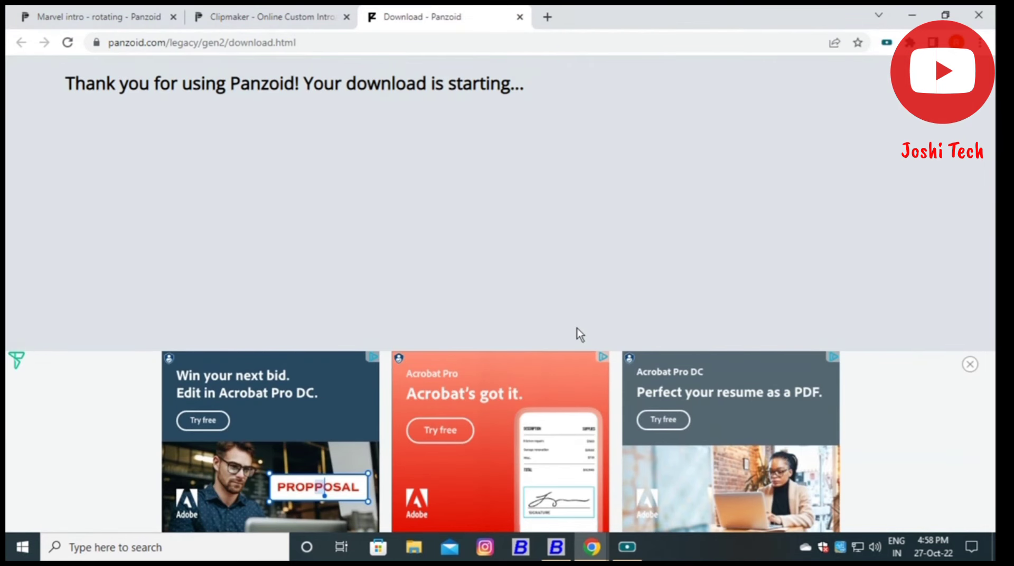
Launch Notepad through the Run box
key(super+r)
text(NO)
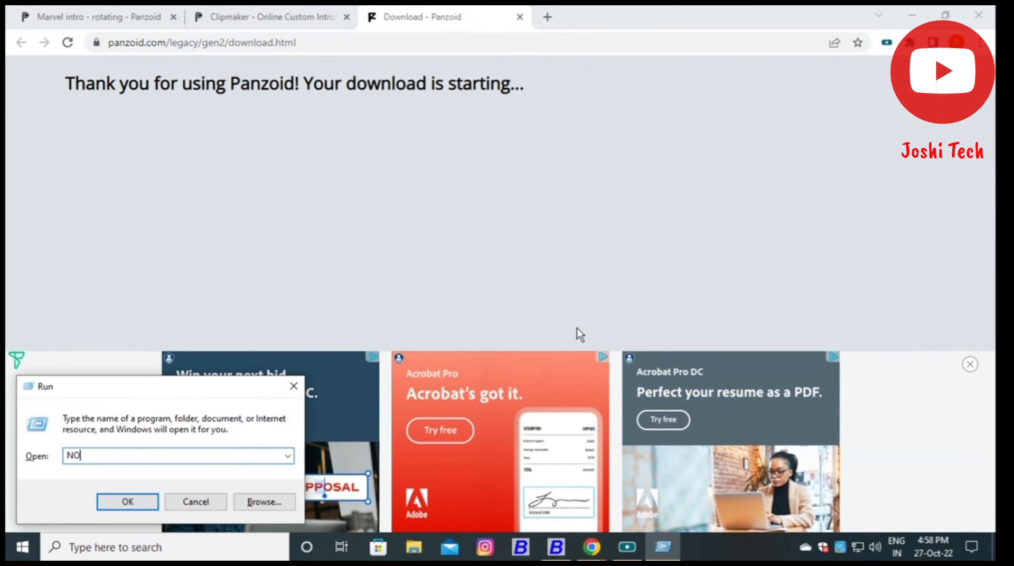
text(TEPAD)
key(Return)
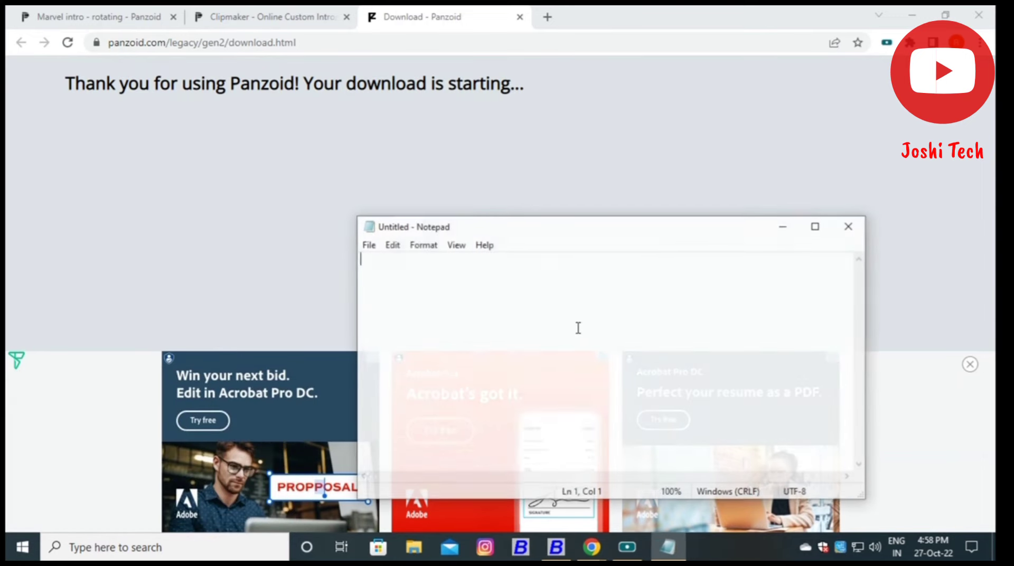
Type the THANK FOR WATCHING, subscribe-to-JOSHI TECH and LIKE,, SHARE, AND COMMENT lines, then select all
text(THA)
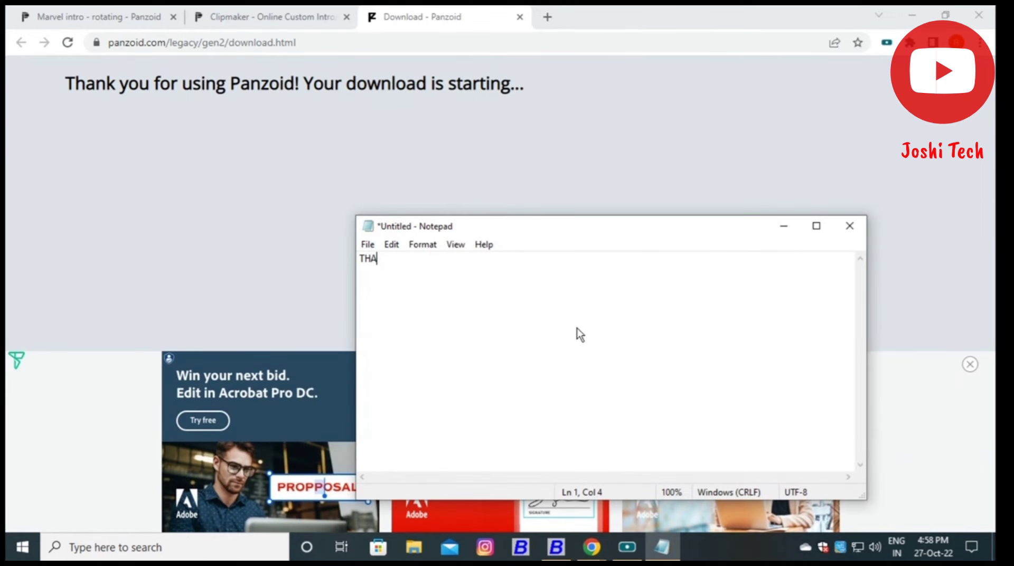
text(NK)
text( FOR )
text(WAT)
text(CHING)
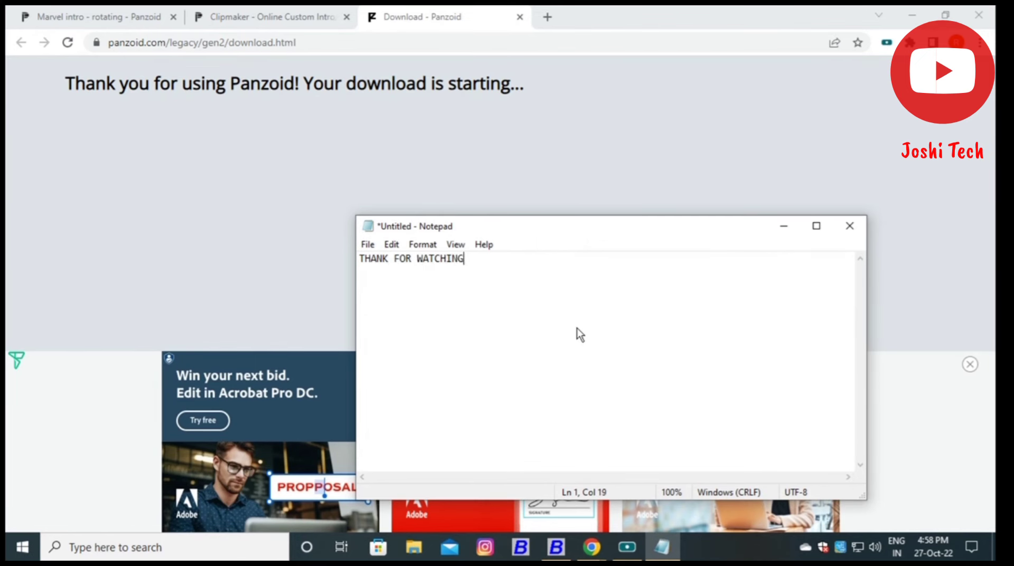
key(Return)
key(Return)
key(Return)
text(PLS )
text(SUB)
text(SCRIBE)
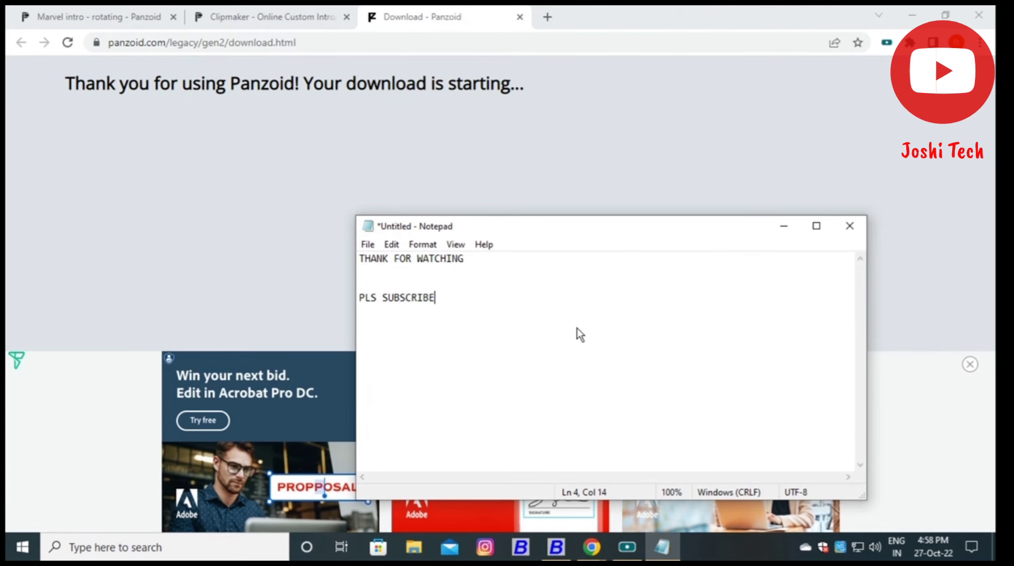
text( MY )
text(CHAN)
text(NEL )
text(:D)
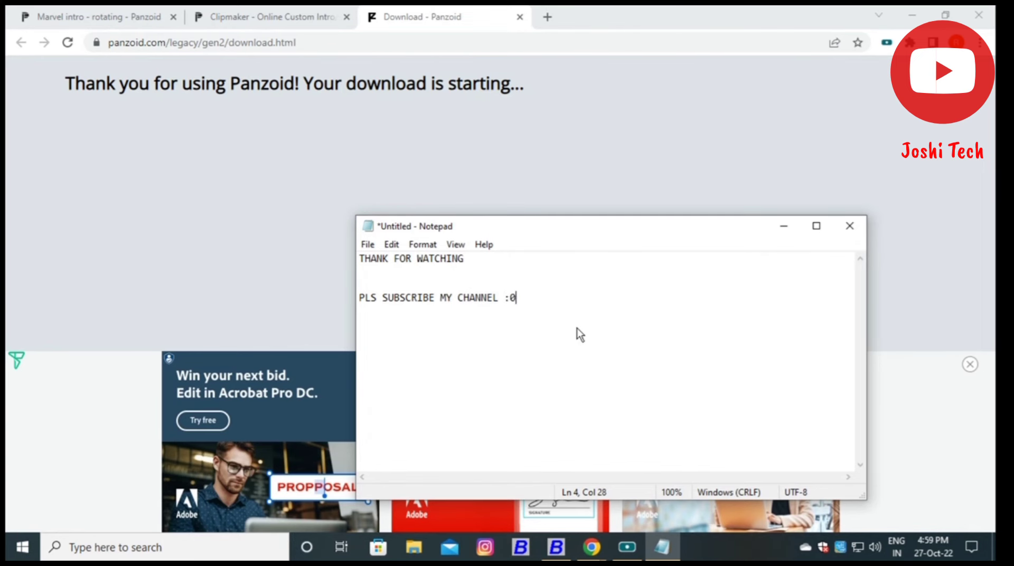
key(BackSpace)
text(--)
text(-------- JOSHI TECH)
key(Return)
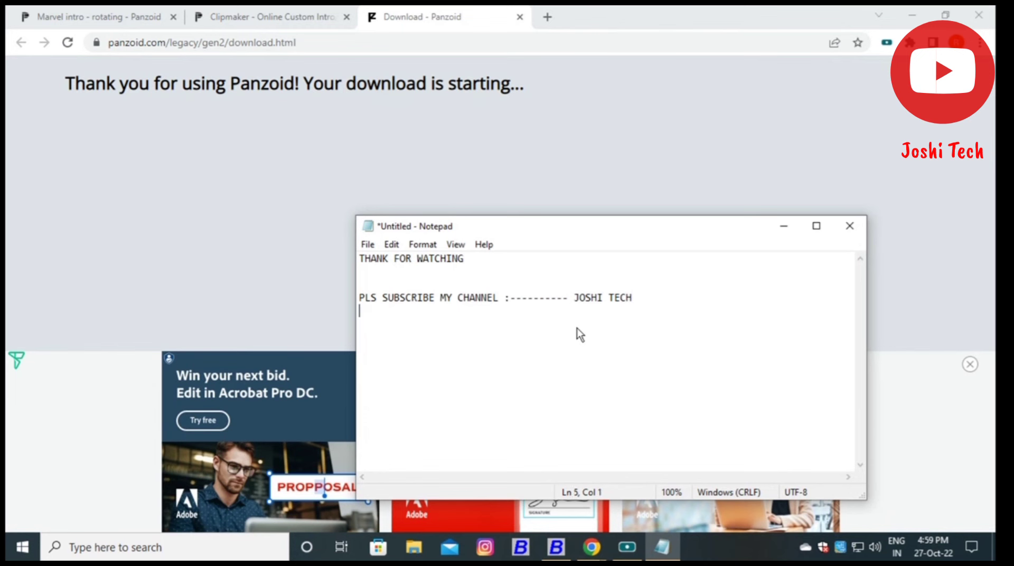
text(LIKE)
text(,, SHARE)
text(, )
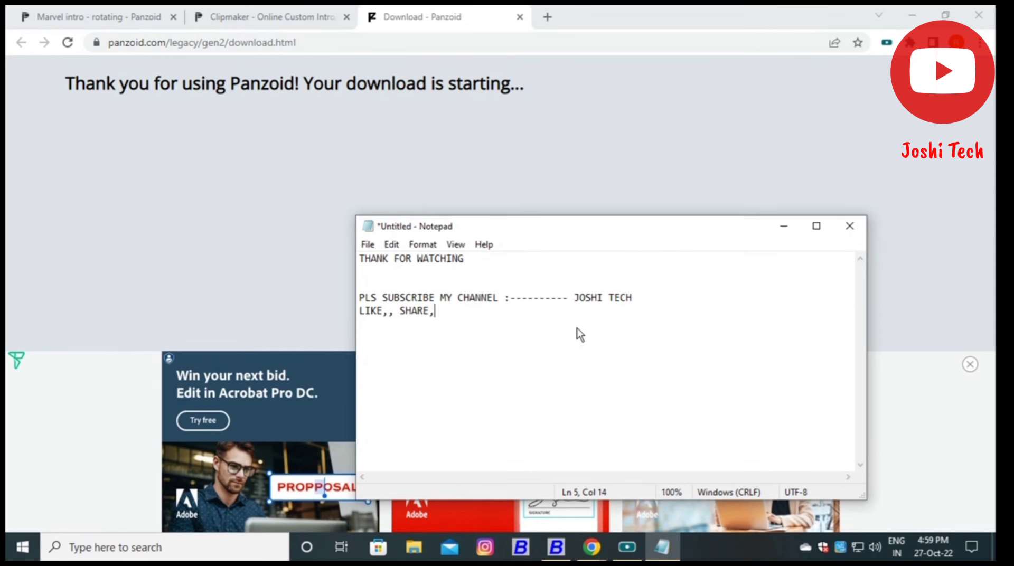
text(AND )
text(COMMENT)
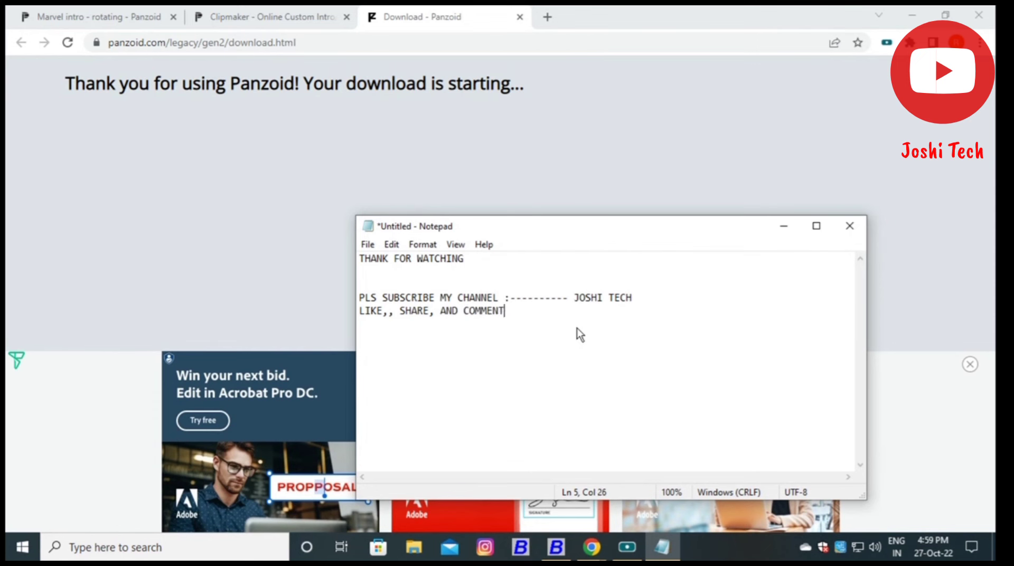
key(Return)
key(Return)
key(ctrl+a)
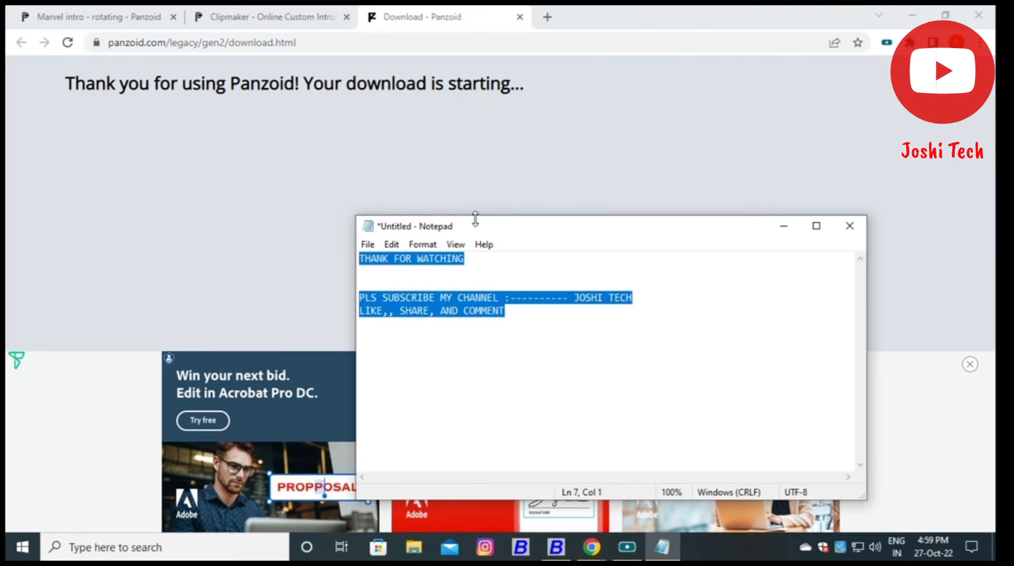
Set the whole note's font size to 72
click(423, 243)
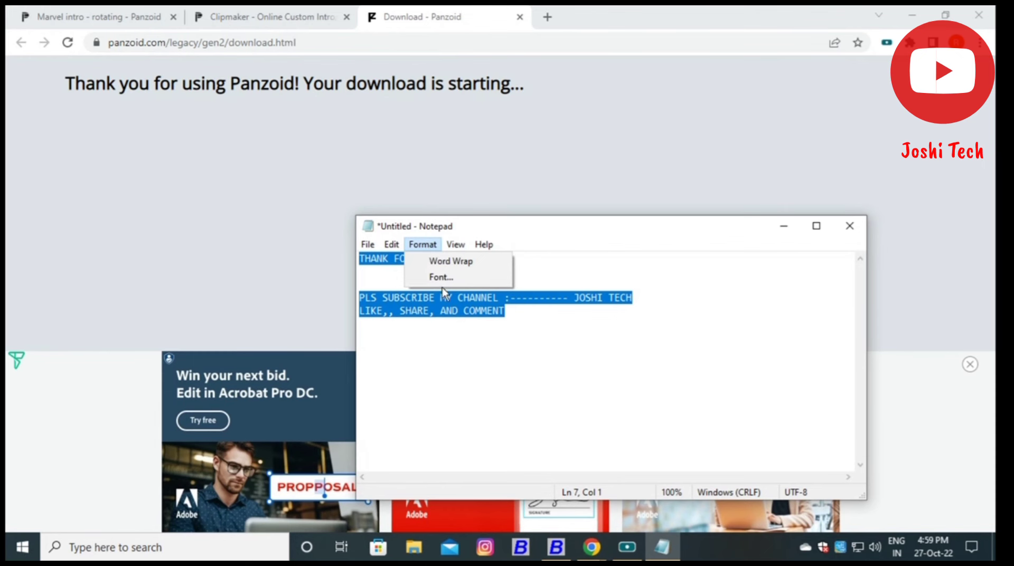
click(441, 275)
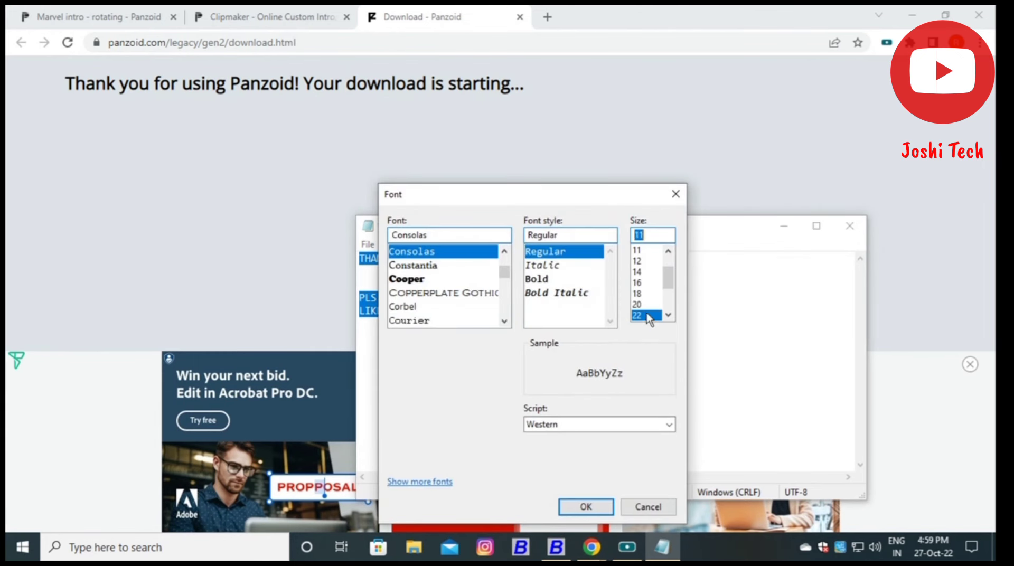
click(645, 315)
drag(661, 277, 673, 306)
click(636, 315)
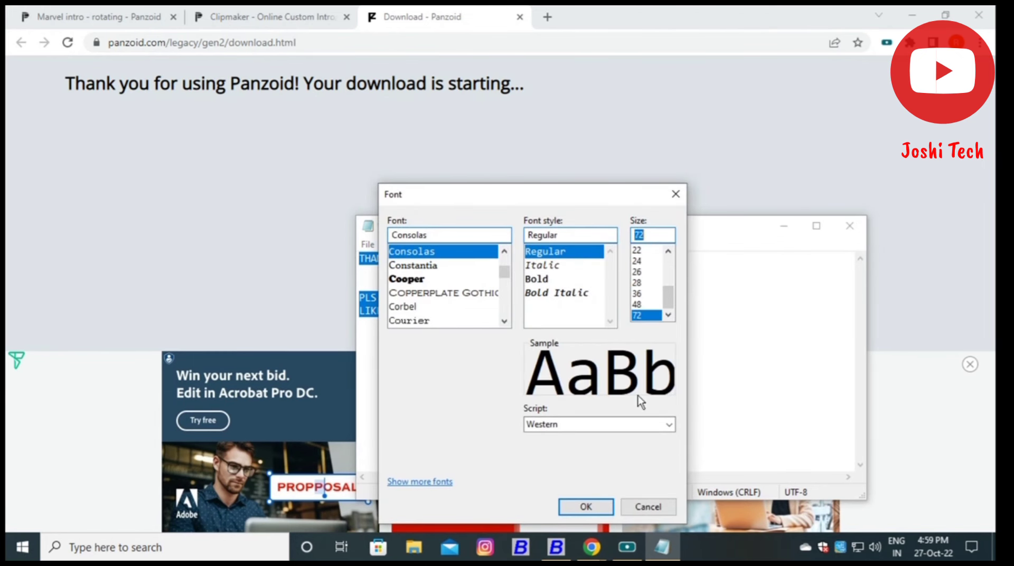
click(586, 506)
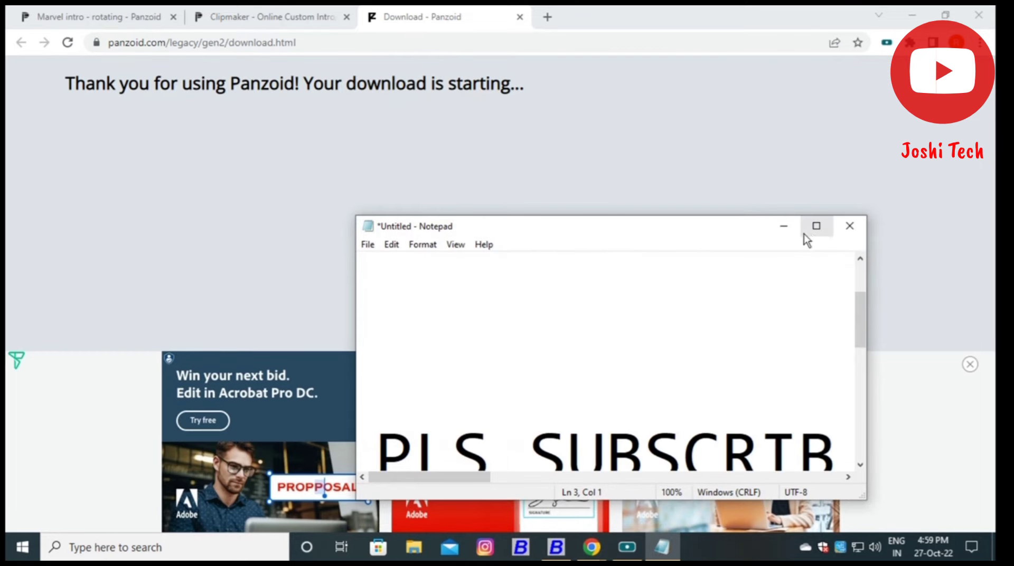
Maximize Notepad, zoom in to read the enlarged note, then close it
click(815, 226)
scroll(400, 407, down, 5)
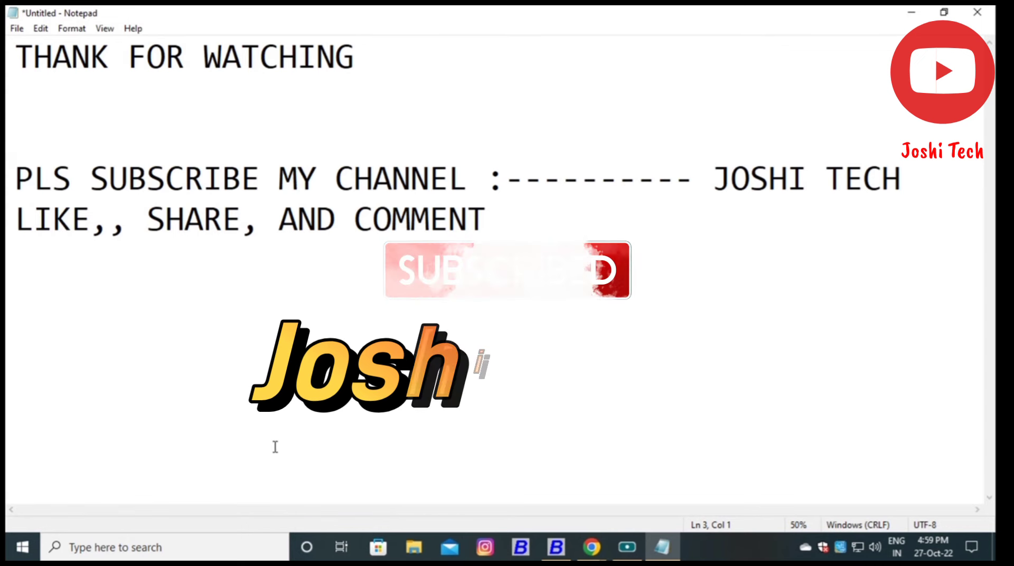
scroll(125, 137, up, 3)
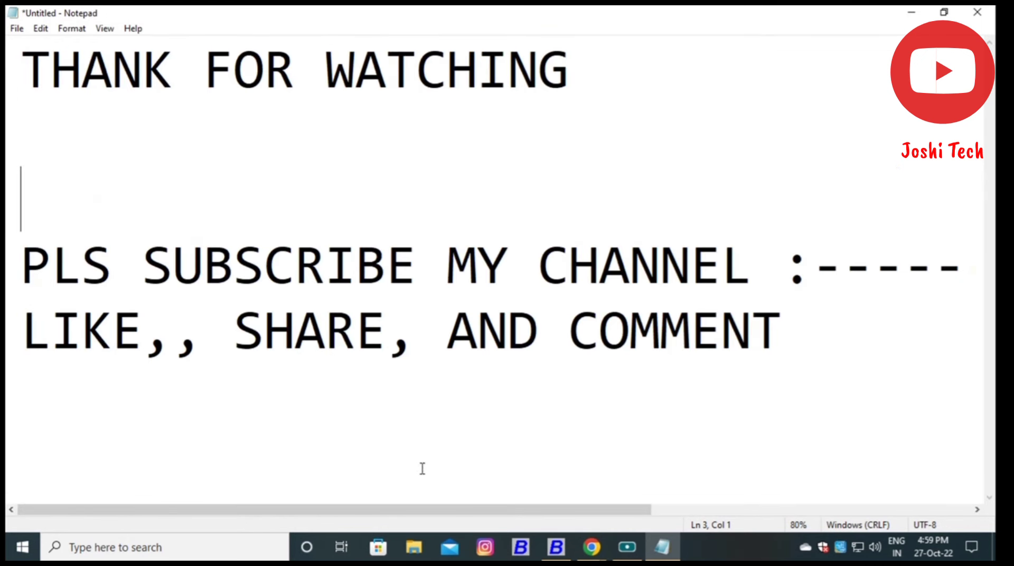
mouse_move(565, 505)
mouse_down()
mouse_move(975, 499)
mouse_move(369, 480)
mouse_move(683, 275)
mouse_move(995, 281)
mouse_up()
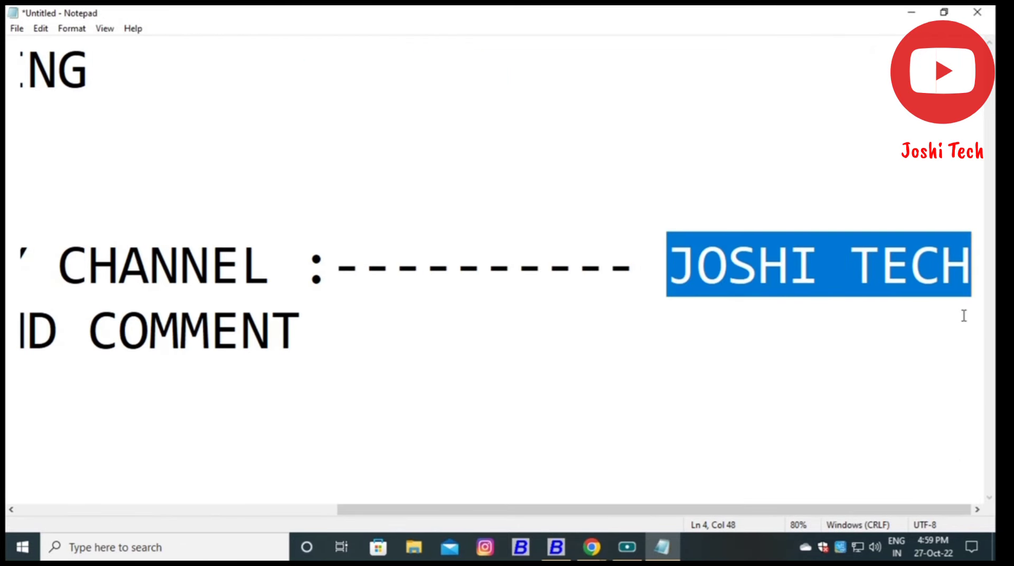
key(ctrl+plus)
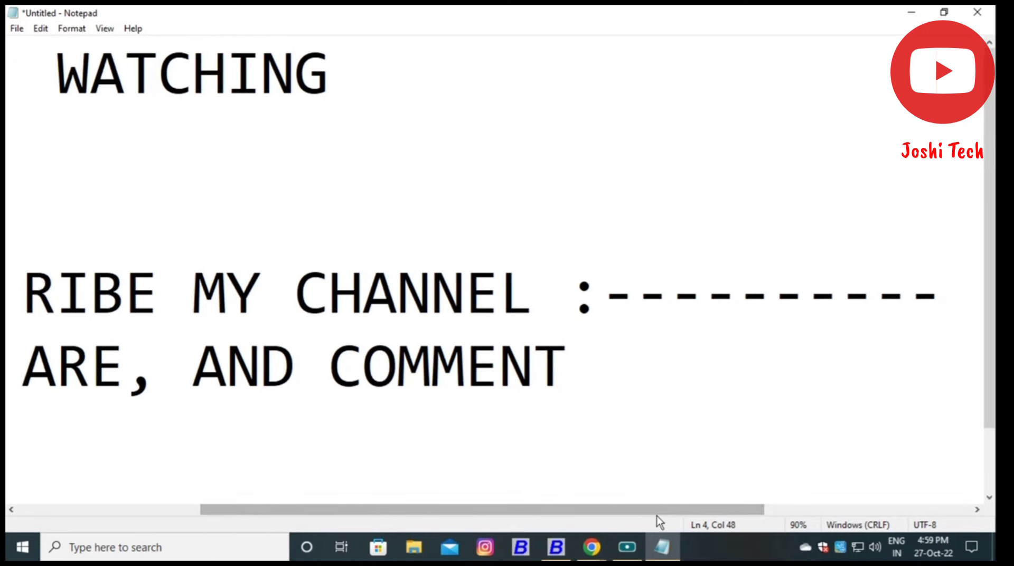
drag(657, 516, 929, 516)
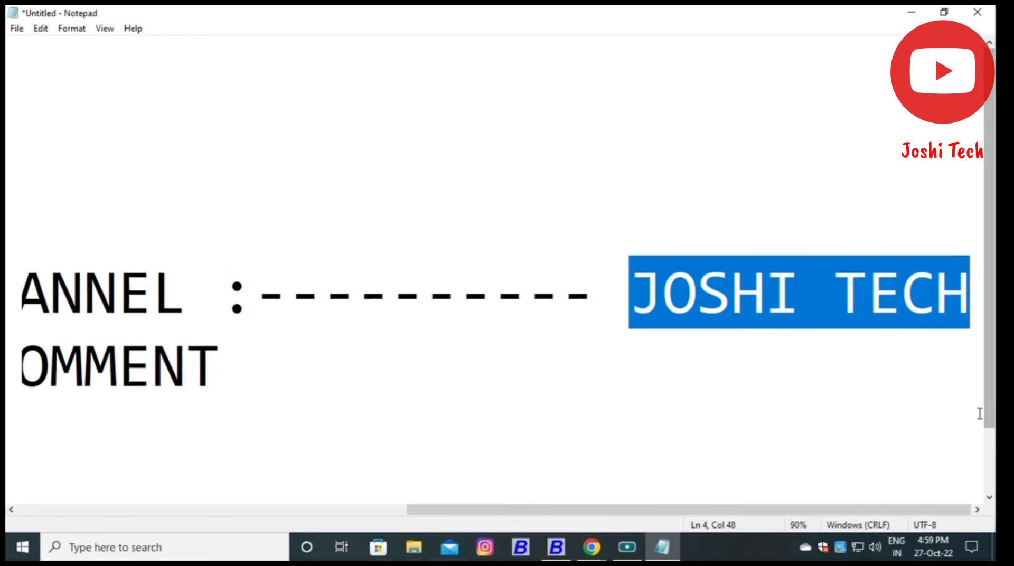
click(775, 413)
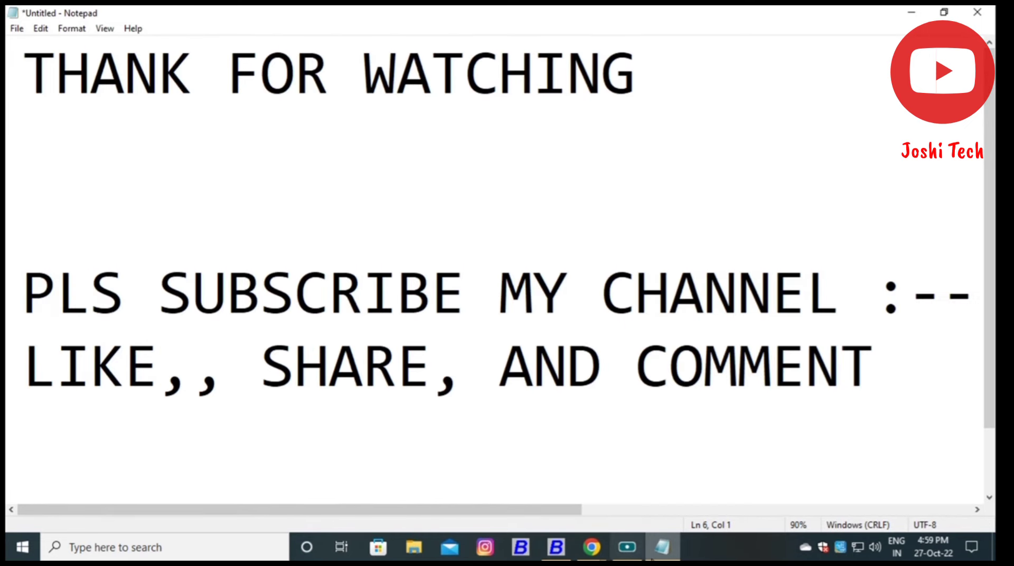
click(976, 12)
Discard the unsaved note and return to the Marvel intro - rotating tab
click(527, 277)
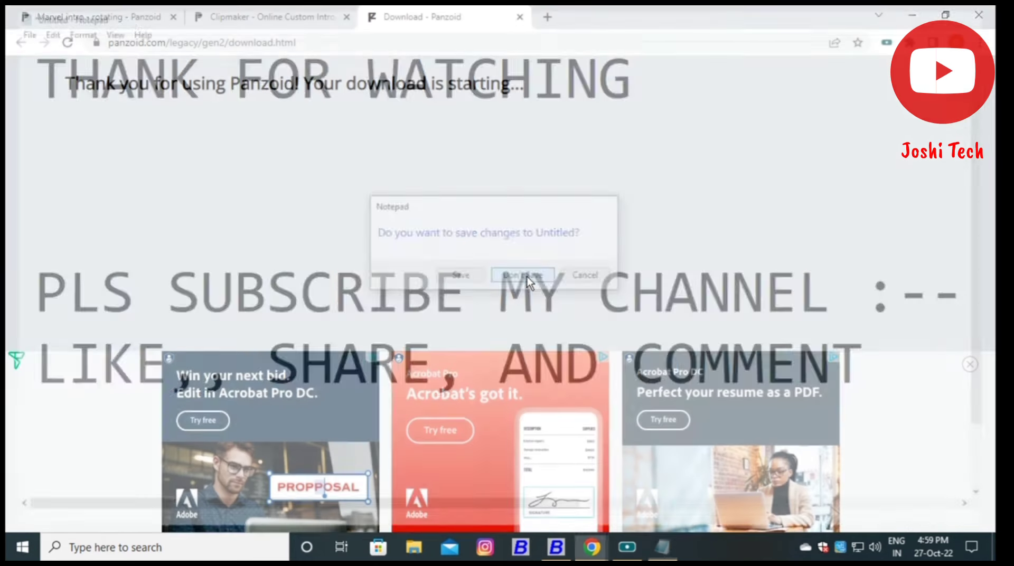
click(301, 16)
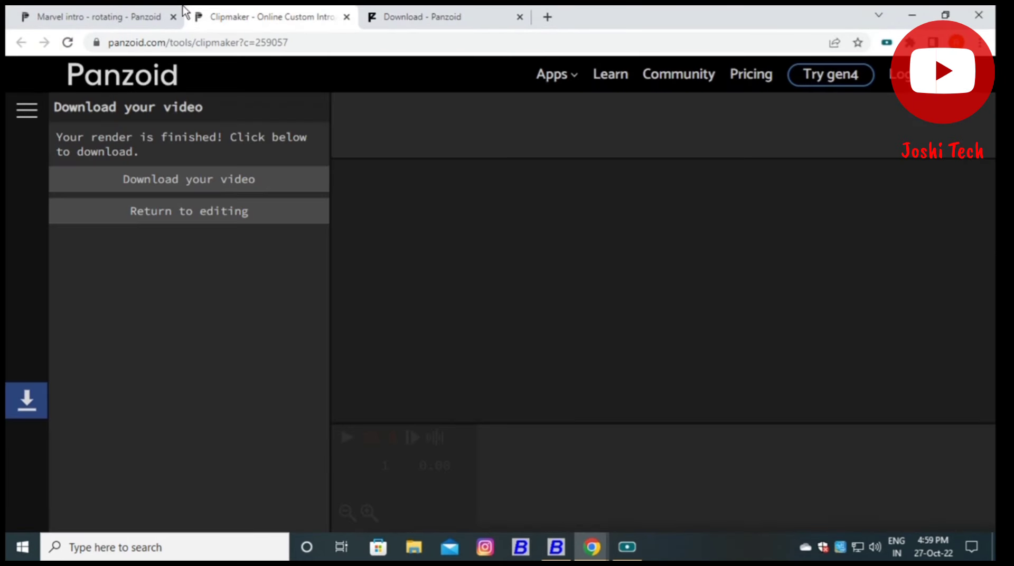
click(153, 16)
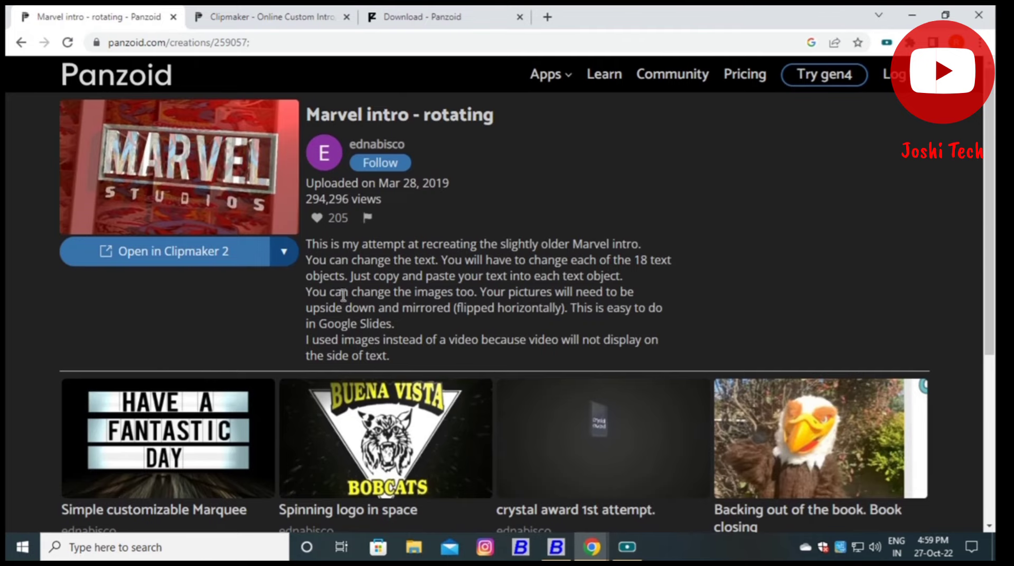